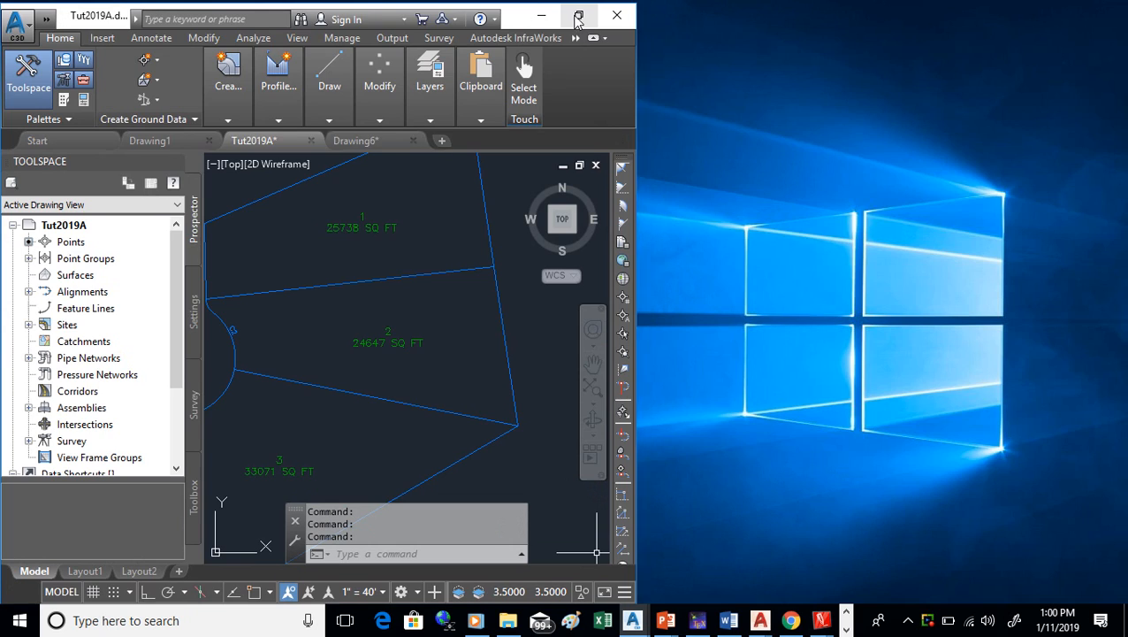
Step: Maximize the program window and switch to the Drawing6.dwg drawing
left_click(579, 16)
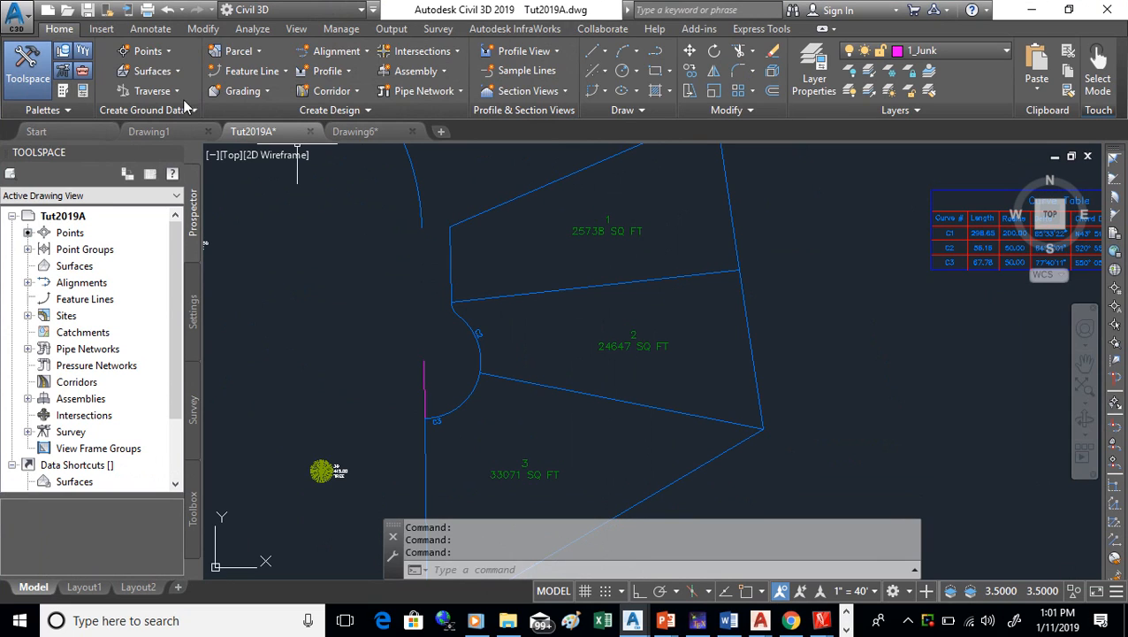
left_click(18, 16)
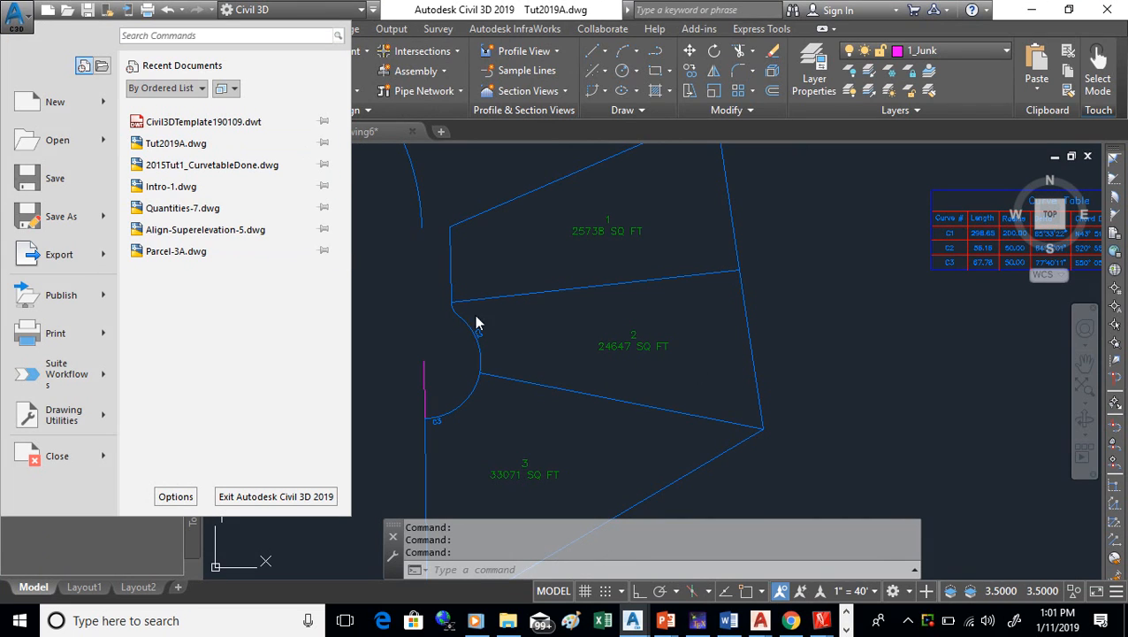
left_click(633, 622)
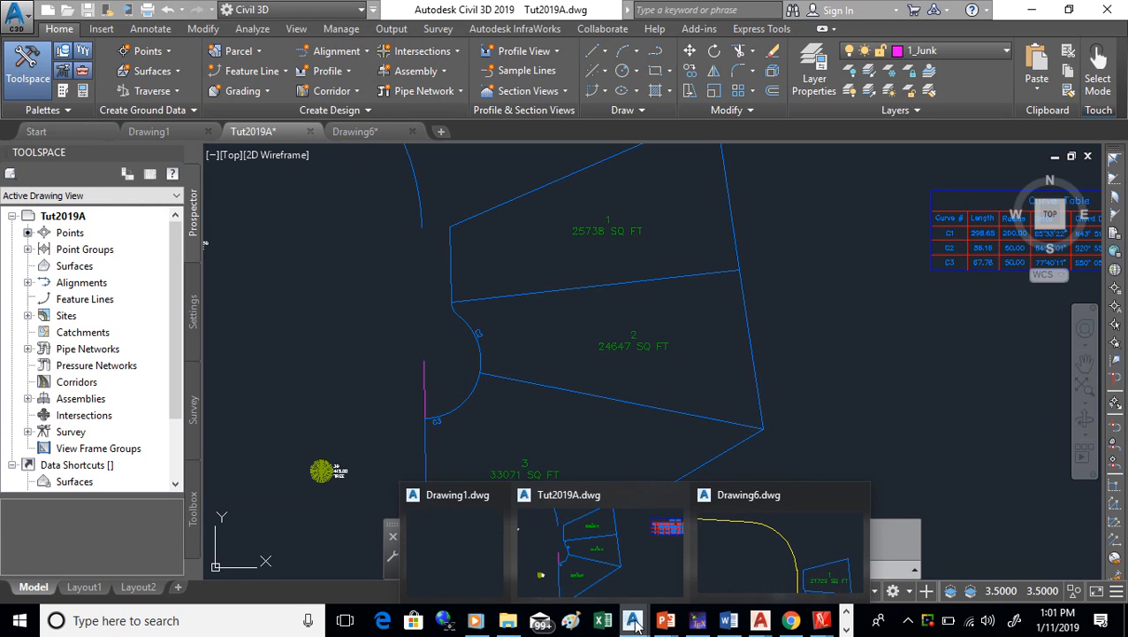
left_click(764, 536)
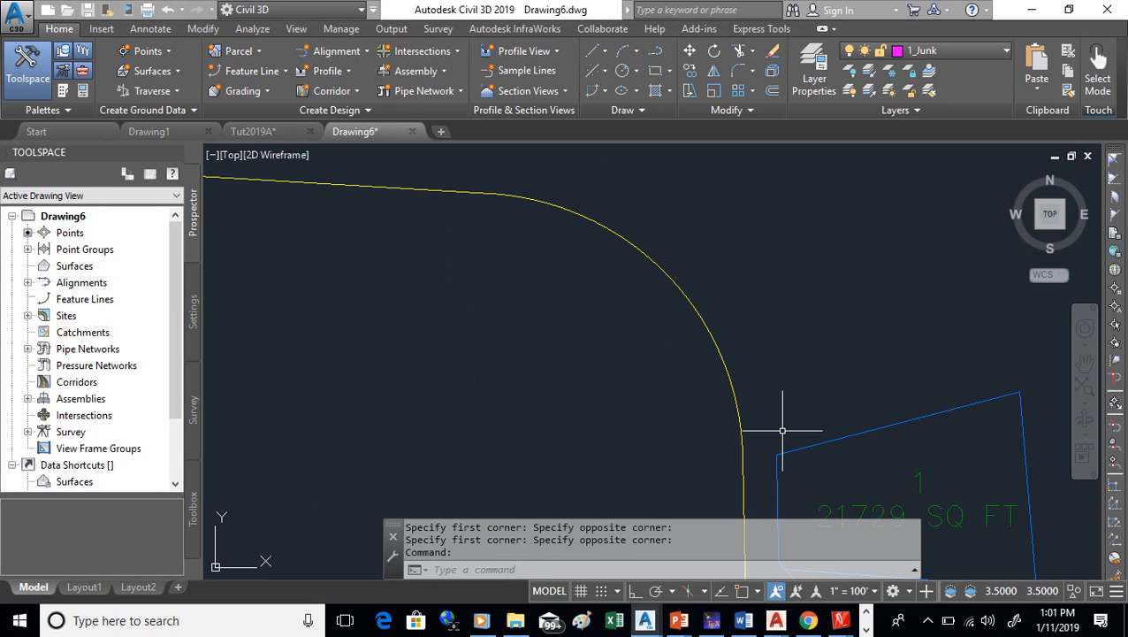
Step: Copy the yellow centerline arc to a free spot just outside the original curve
type("p")
key("Return")
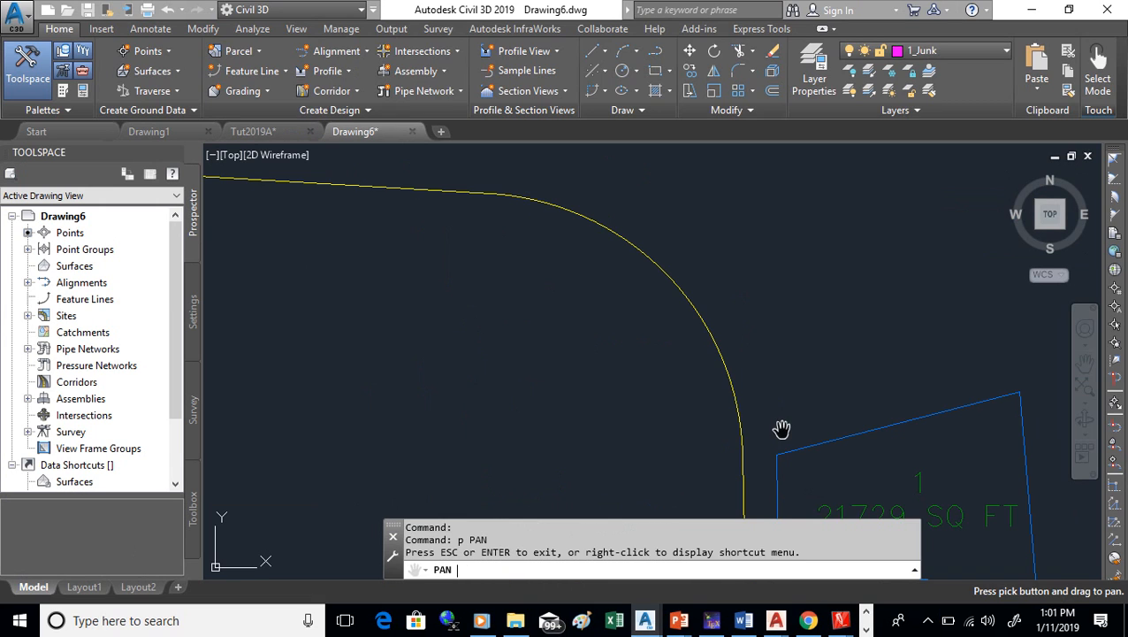
left_click_drag(783, 430, 735, 248)
left_click_drag(604, 335, 604, 430)
left_click_drag(569, 358, 574, 395)
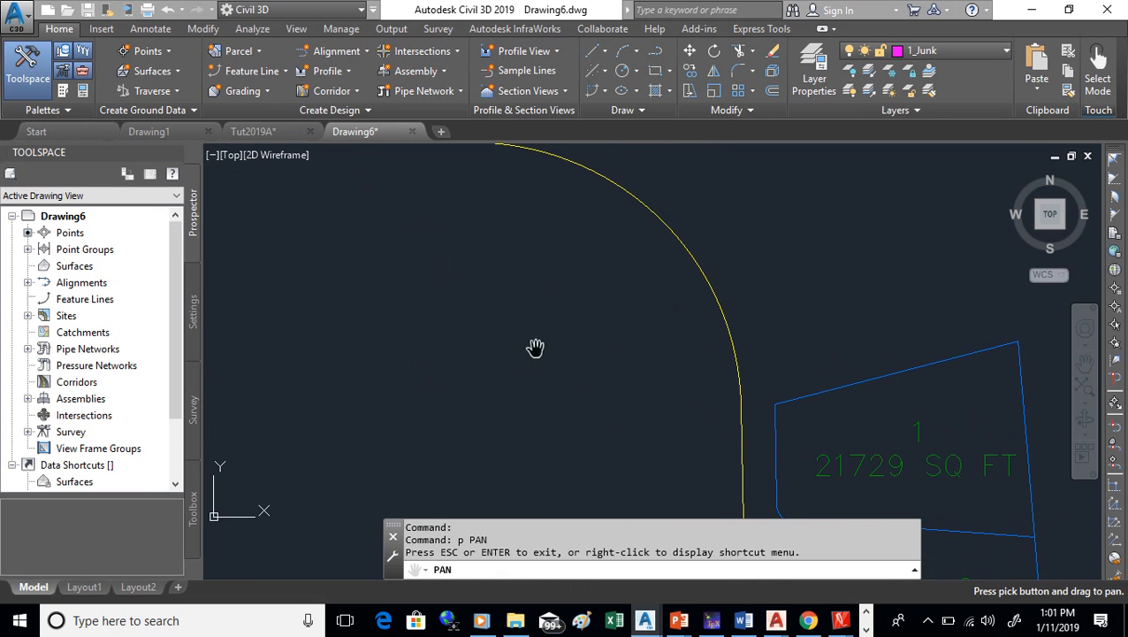
left_click_drag(541, 324, 454, 360)
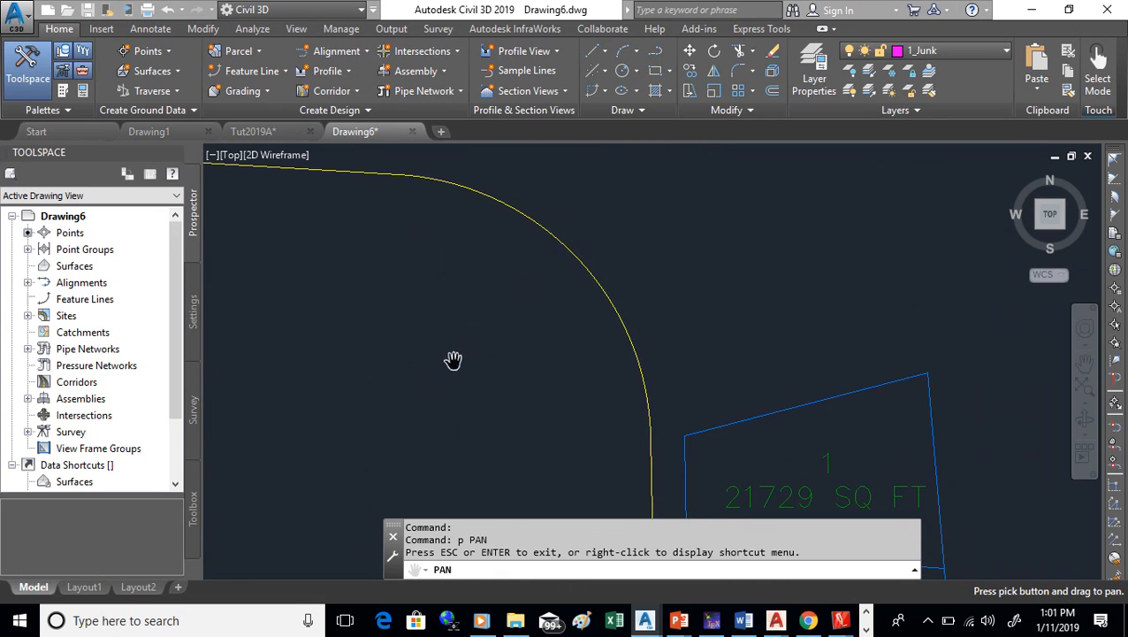
right_click(455, 354)
left_click(495, 363)
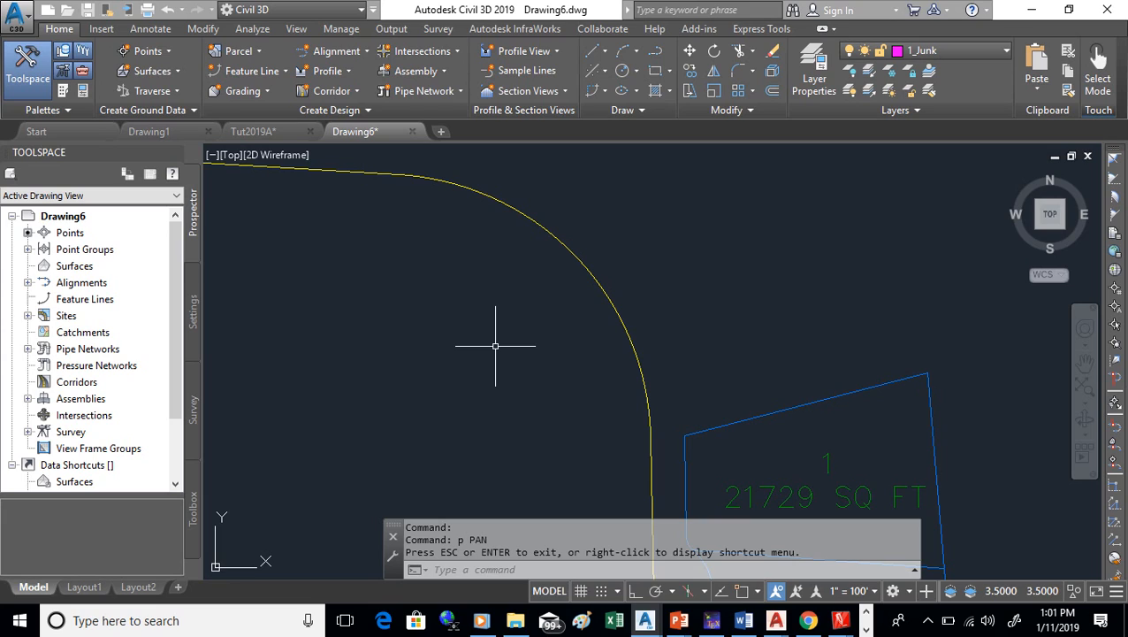
type("copy")
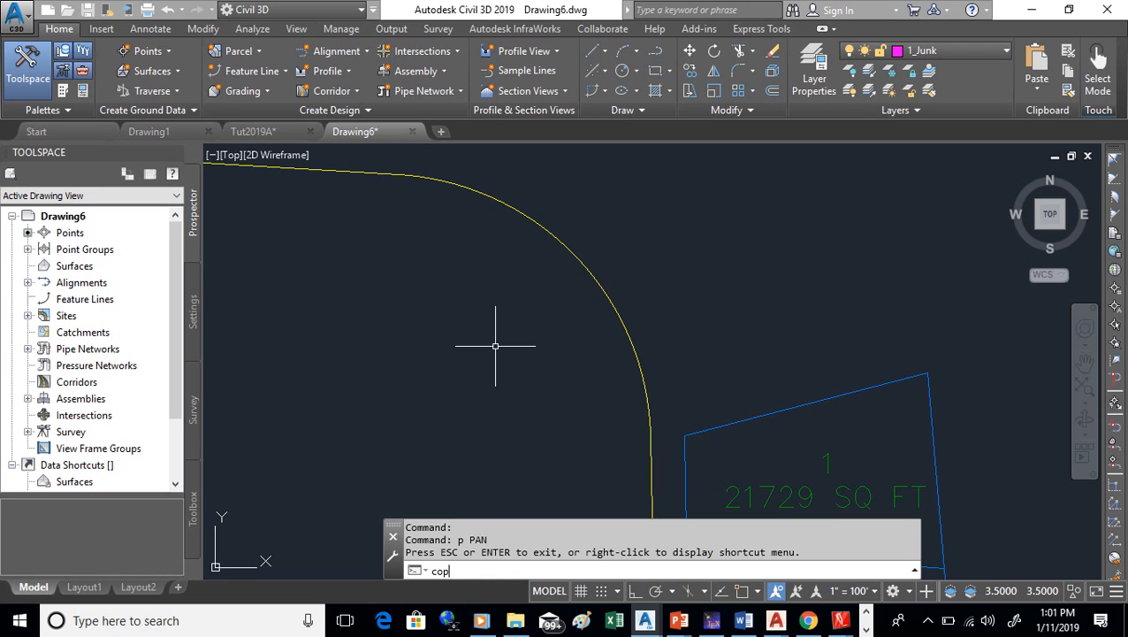
key("Return")
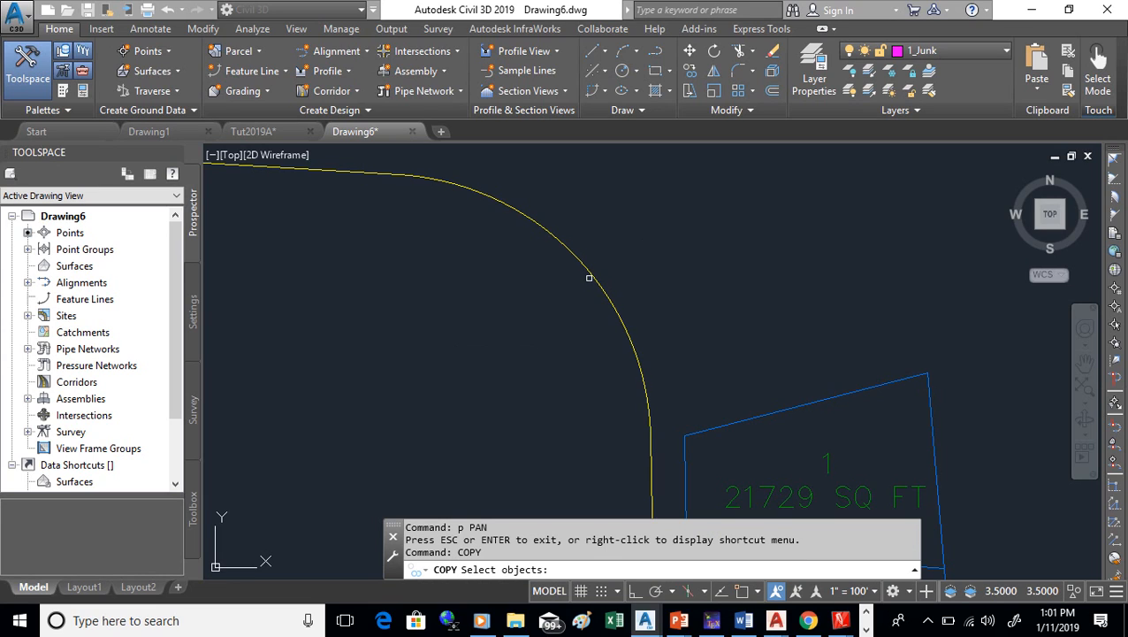
left_click(588, 274)
key("Return")
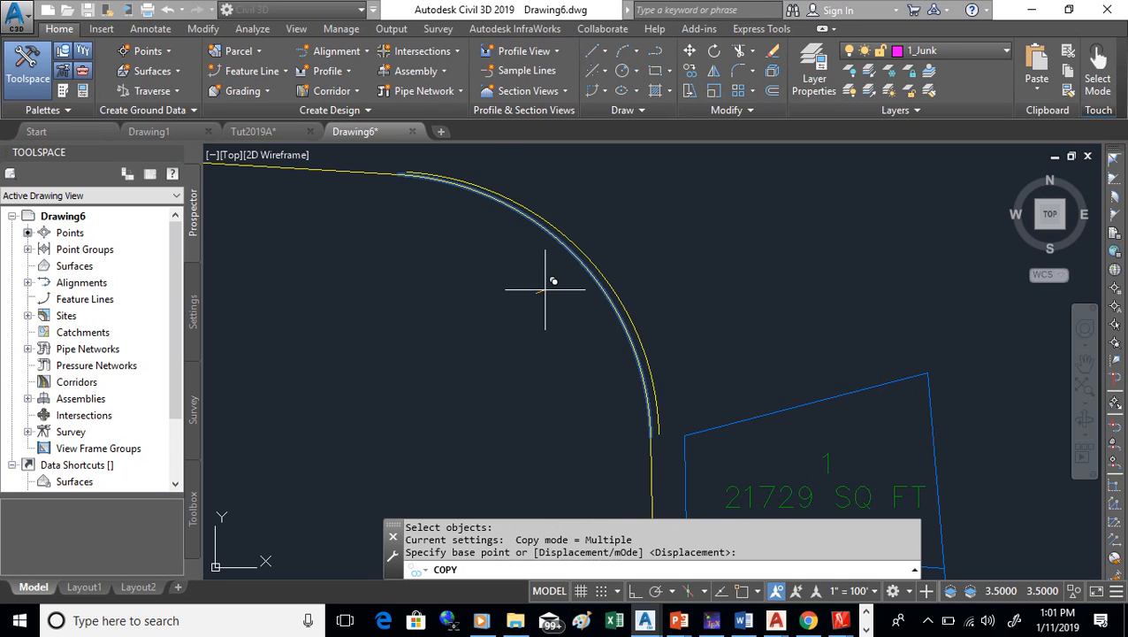
left_click(547, 278)
left_click(606, 256)
key("Return")
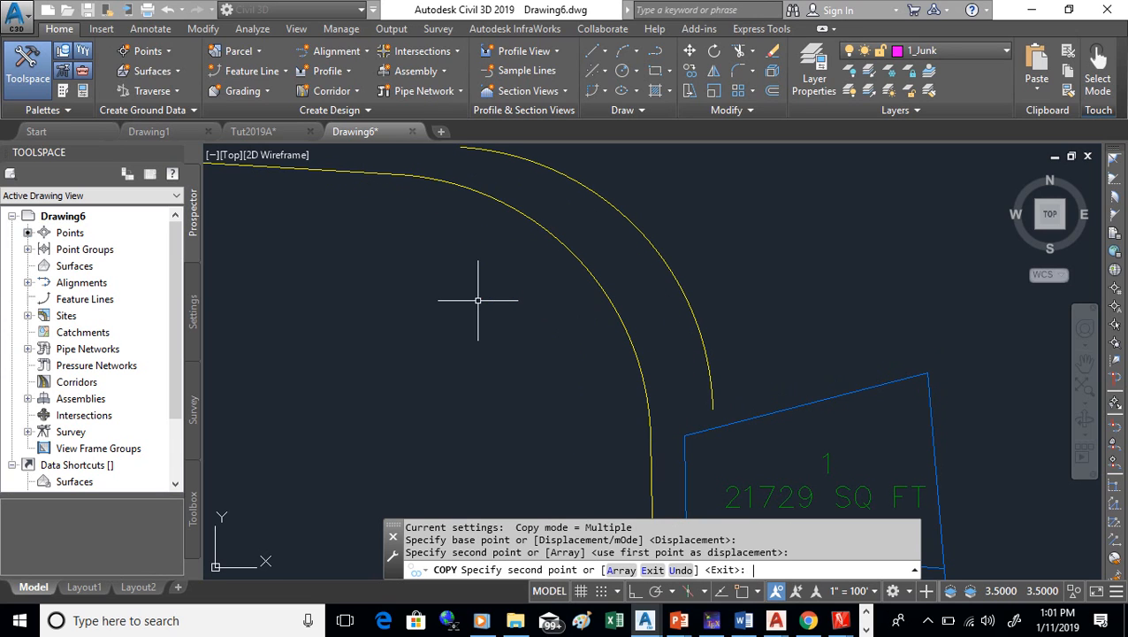
Step: Put the copied arc on the 1_Junk layer and clear the selection
left_click(598, 197)
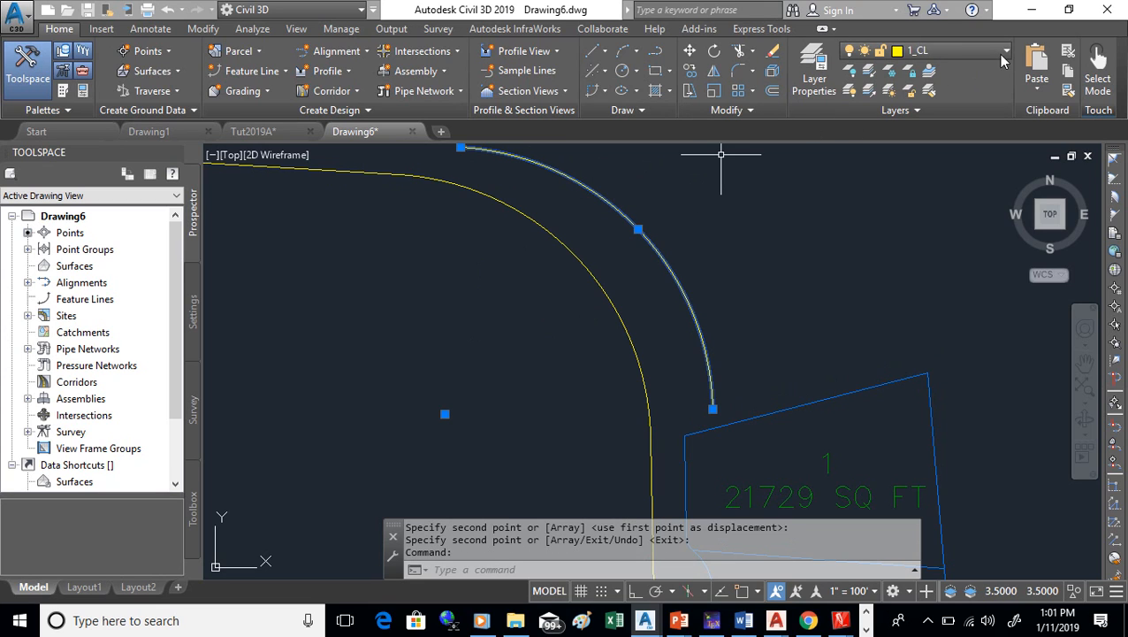
left_click(1005, 56)
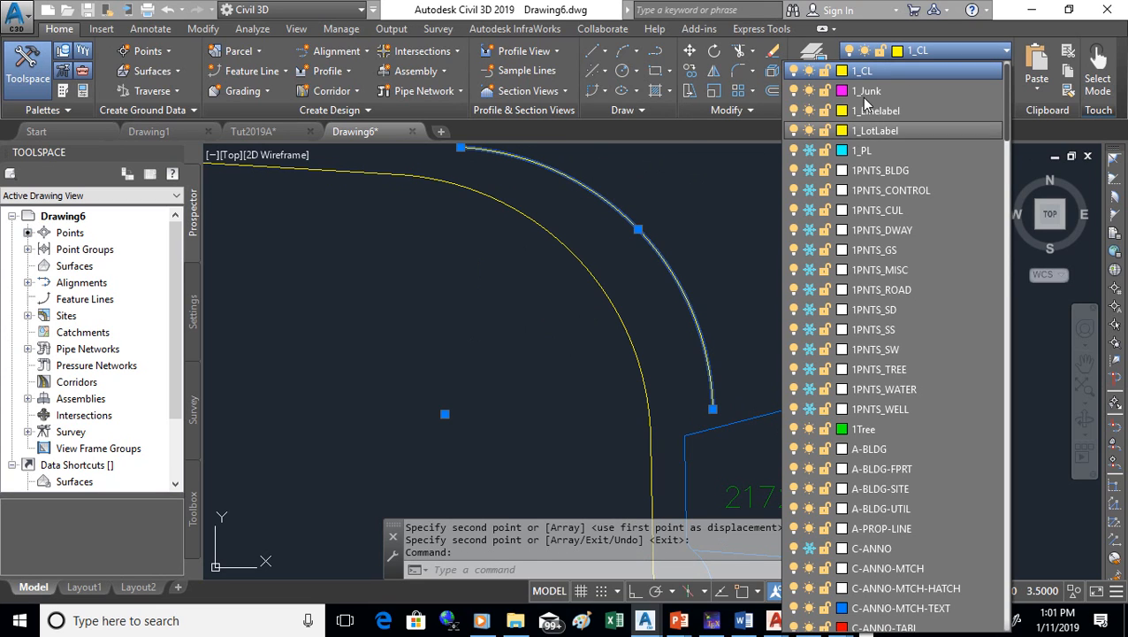
left_click(865, 90)
left_click(863, 223)
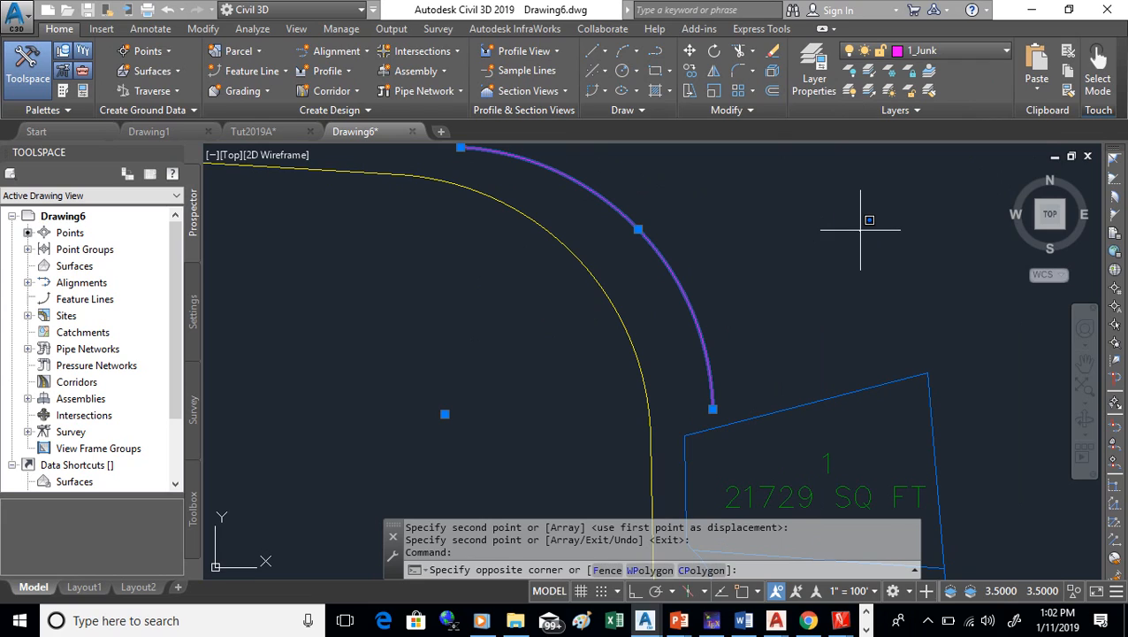
key("Escape")
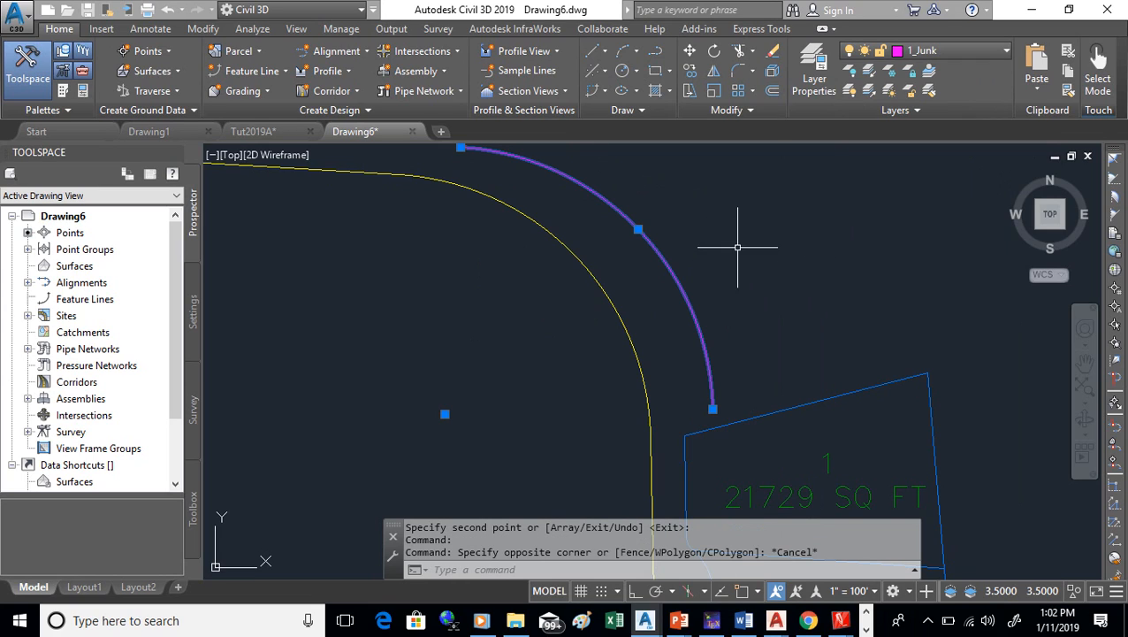
key("Escape")
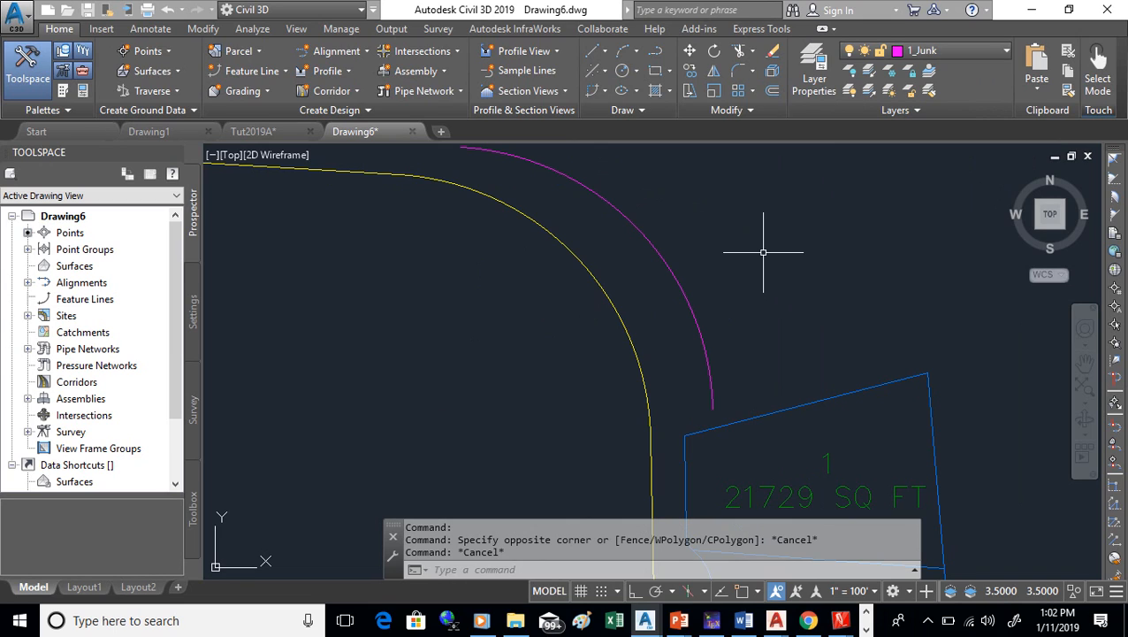
Step: Move the magenta arc by its lower endpoint onto the lower endpoint of the original centerline arc, using endpoint snaps
type("m")
key("Return")
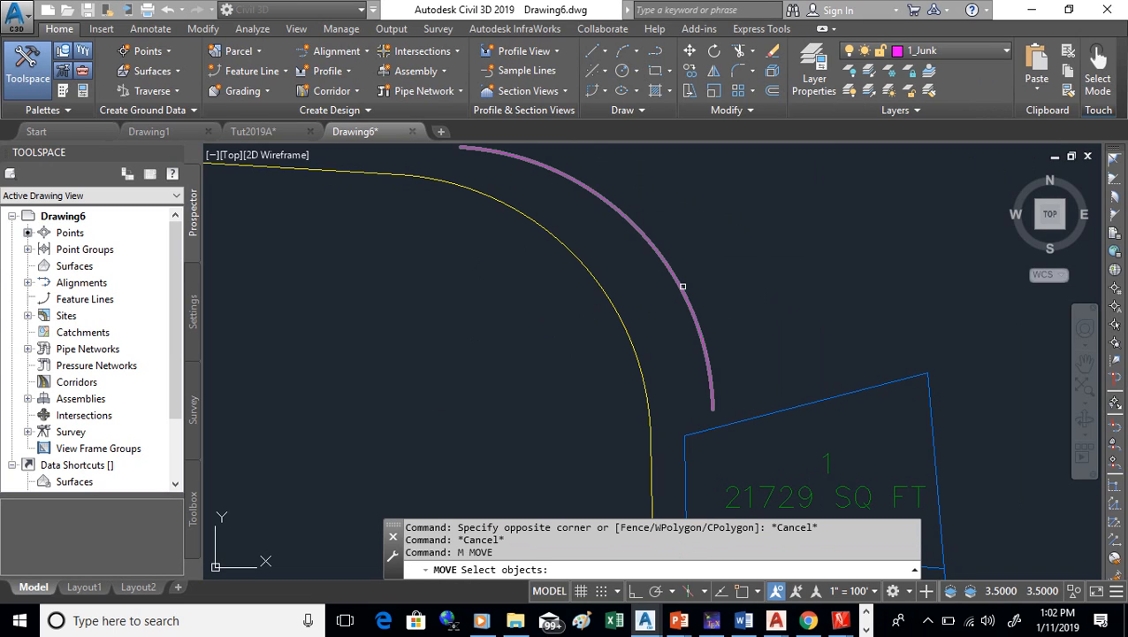
left_click(682, 287)
key("Return")
type("end")
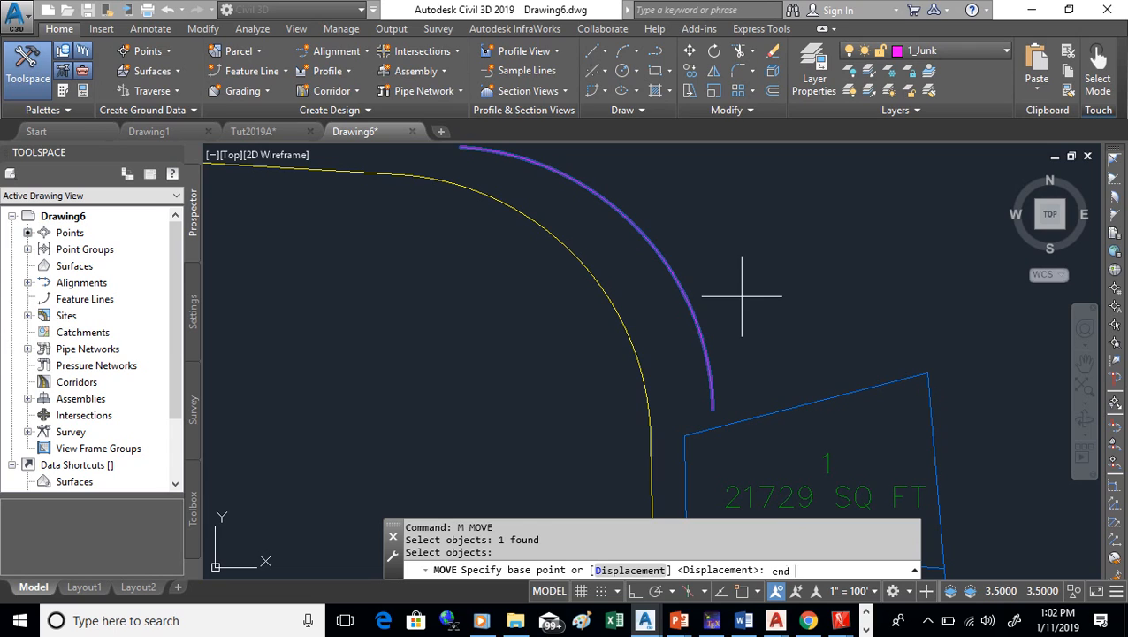
key("Return")
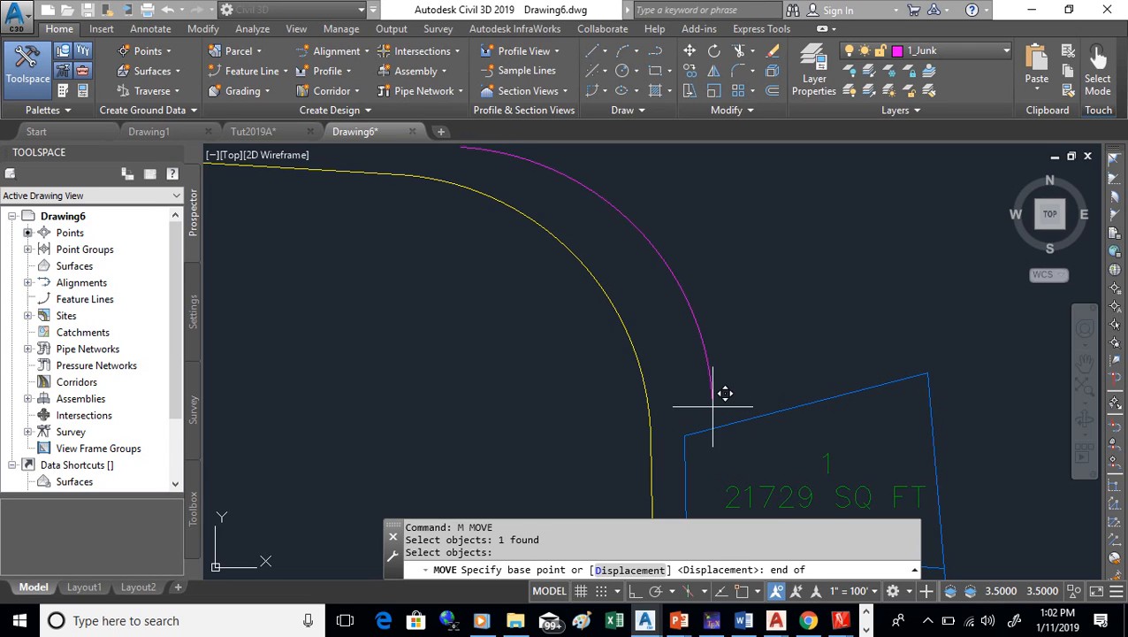
left_click(716, 402)
type("end")
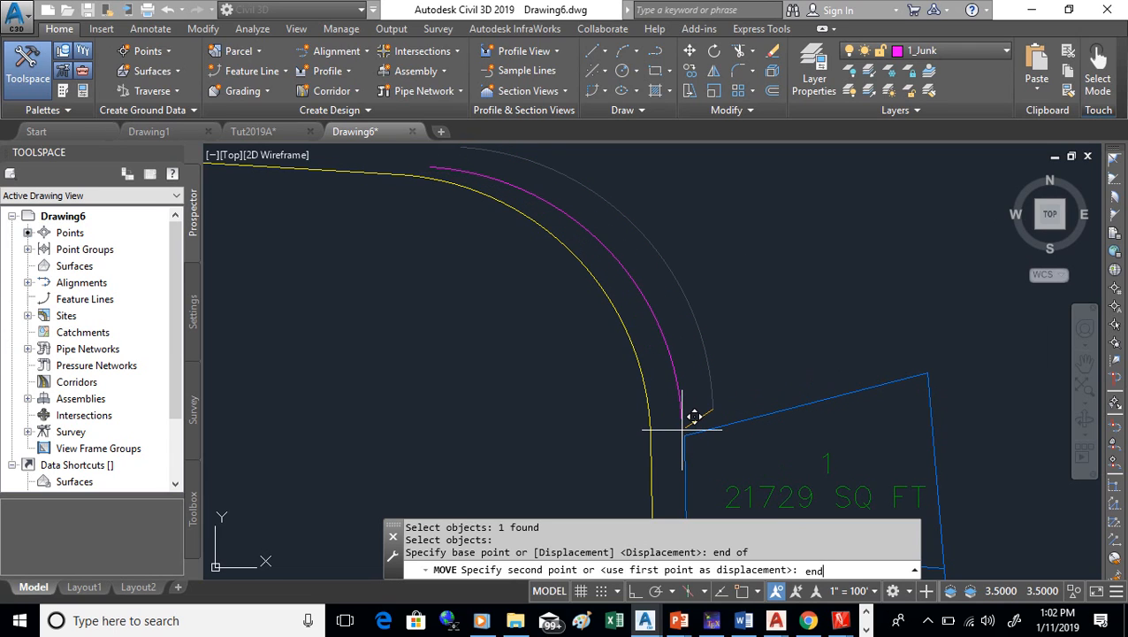
key("Return")
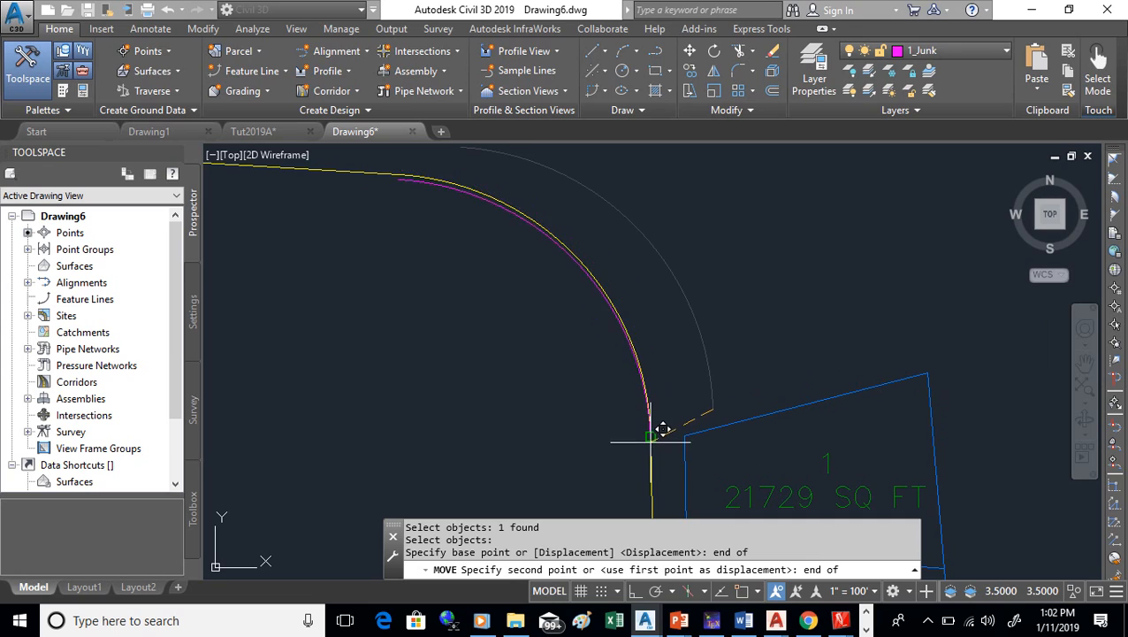
left_click(656, 430)
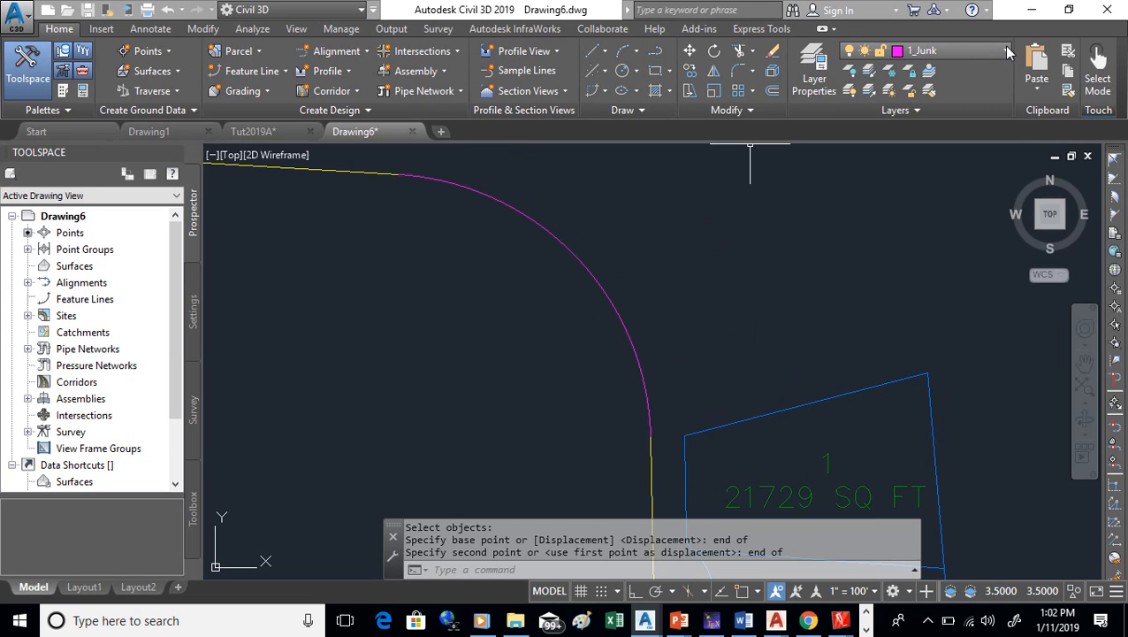
Step: Freeze the 1_CL layer
left_click(1007, 51)
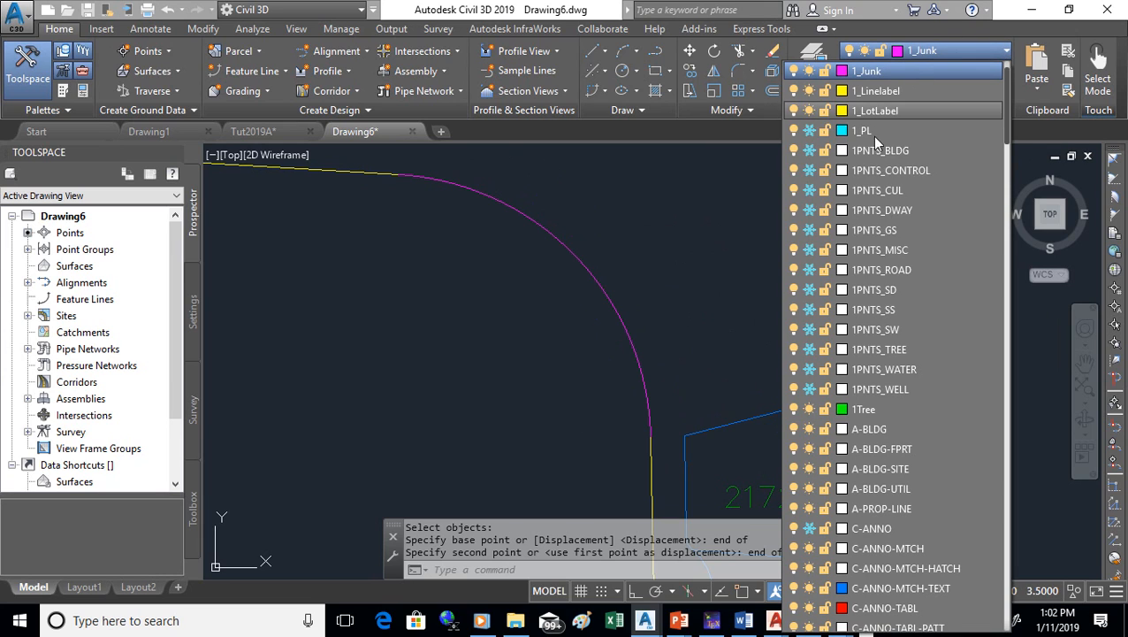
scroll(911, 143, "up", 1)
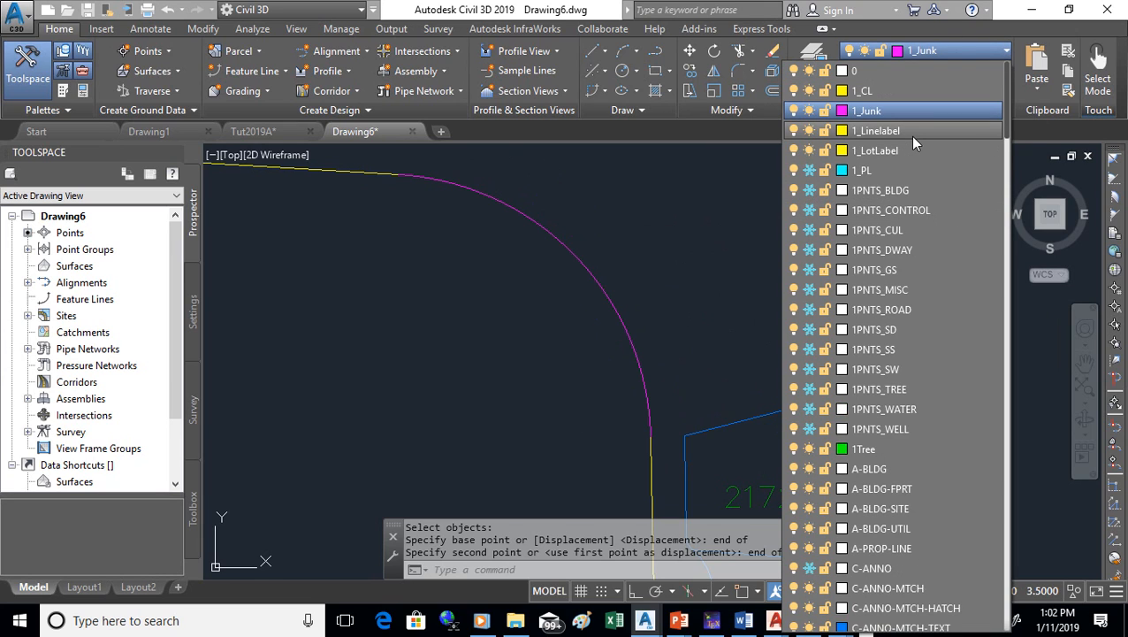
left_click(810, 91)
left_click(731, 256)
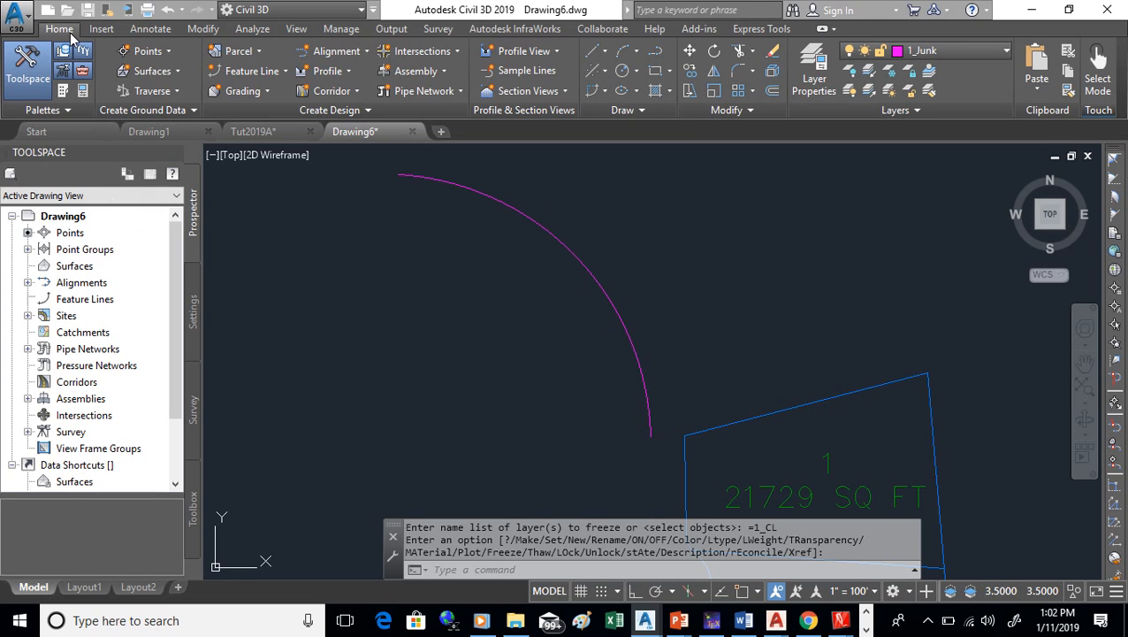
Step: Create a parcel segment from the magenta arc in Site 1 with the Property style, the CL_Blank area label and existing entities erased
left_click(261, 51)
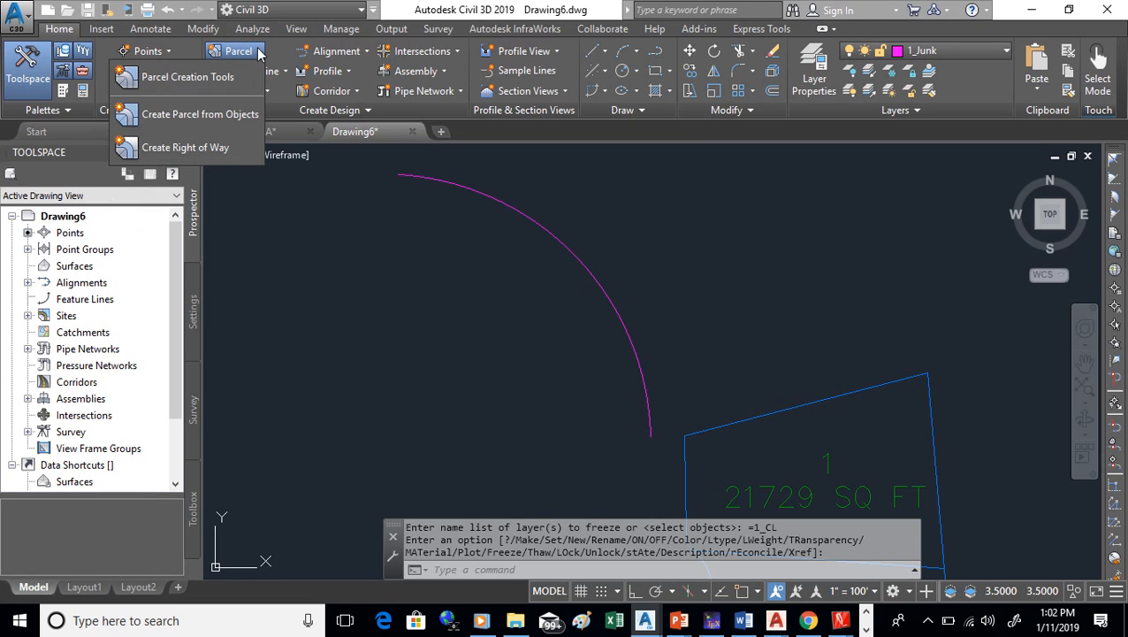
left_click(541, 229)
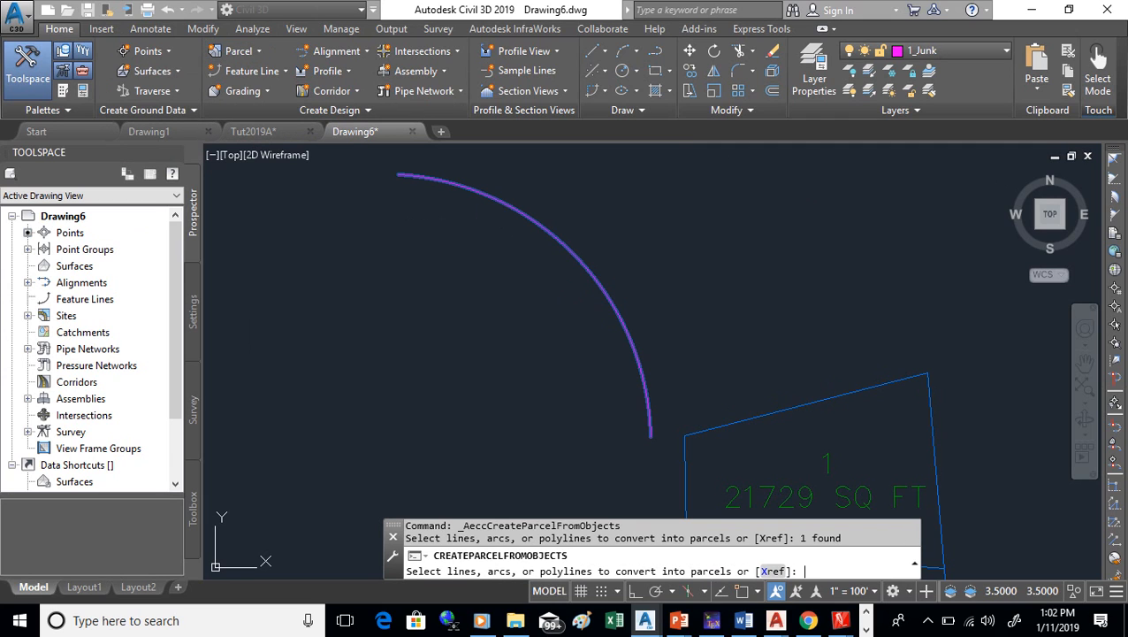
key("Return")
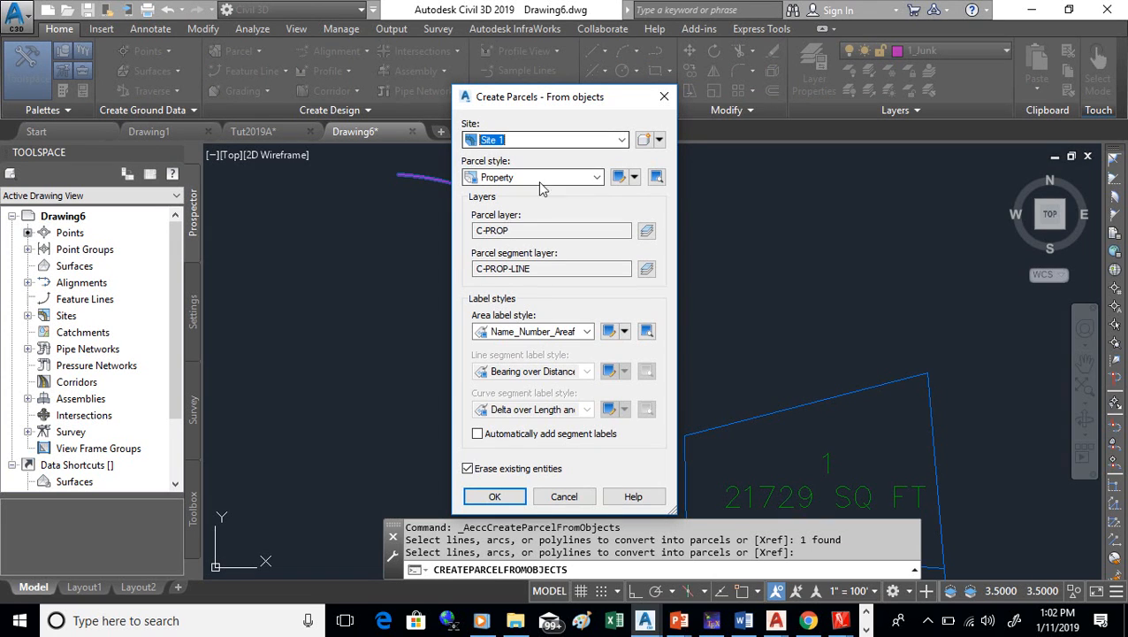
left_click(597, 177)
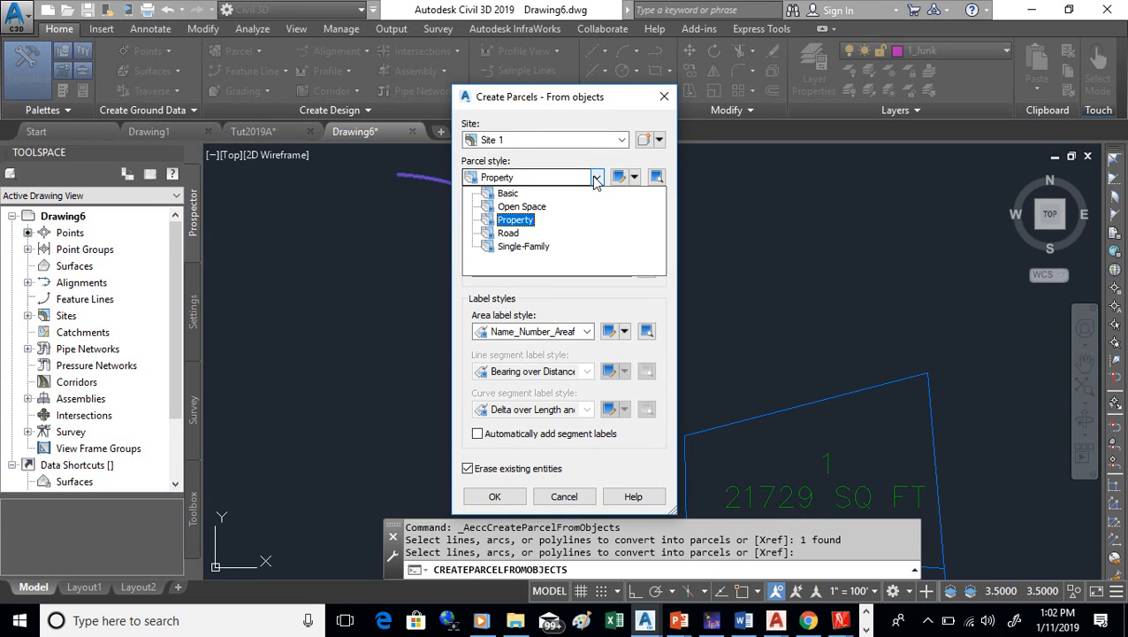
left_click(596, 178)
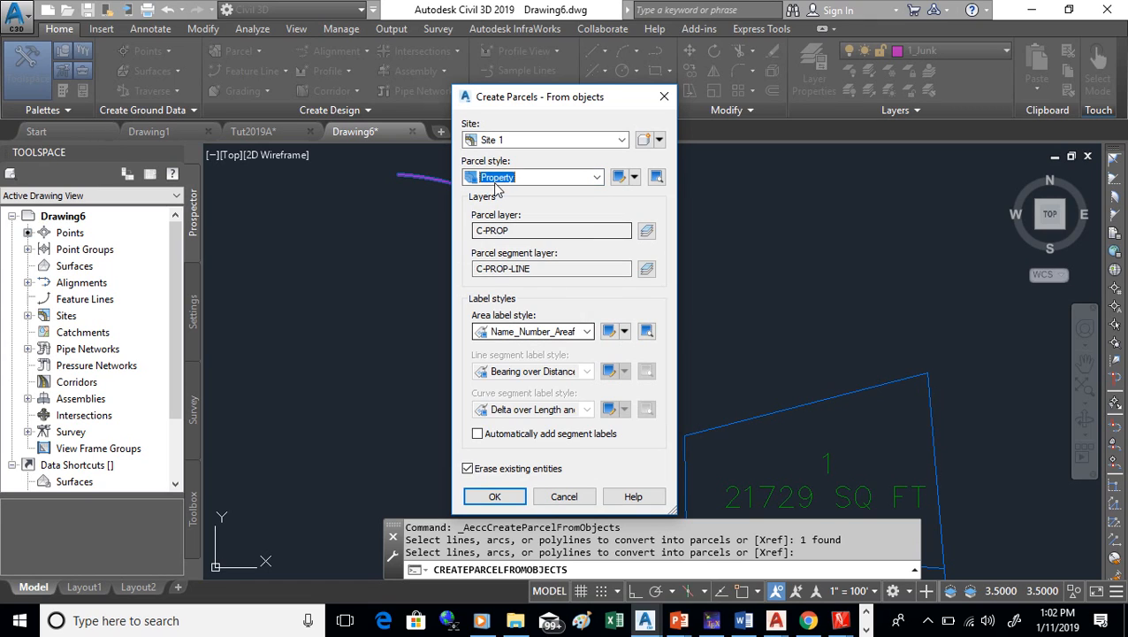
left_click(587, 332)
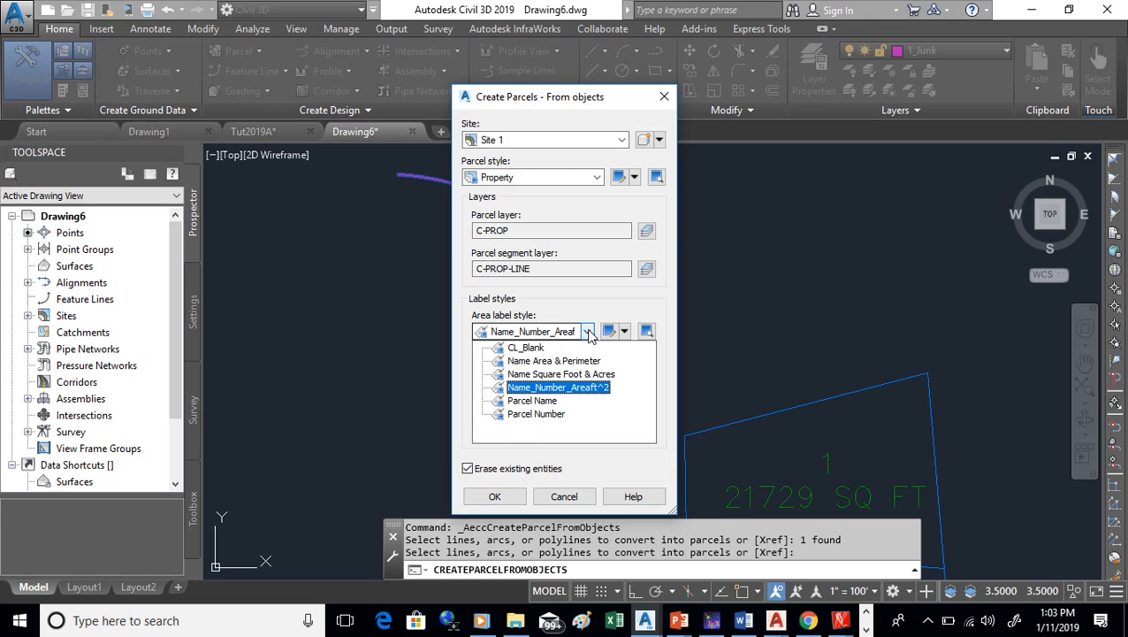
left_click(531, 349)
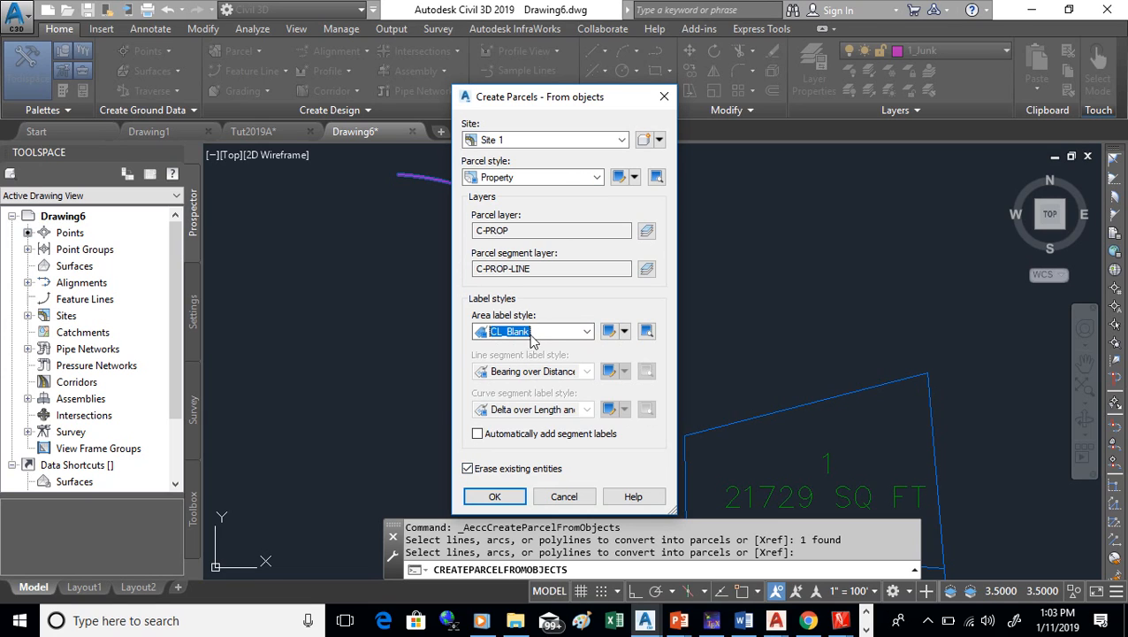
left_click(467, 468)
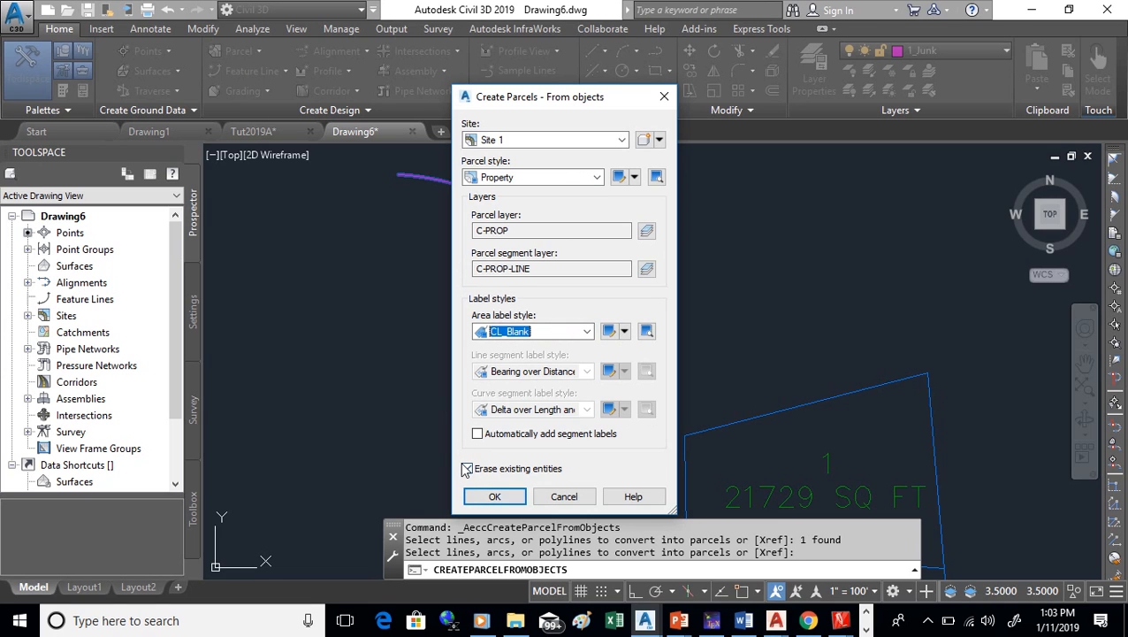
left_click(494, 496)
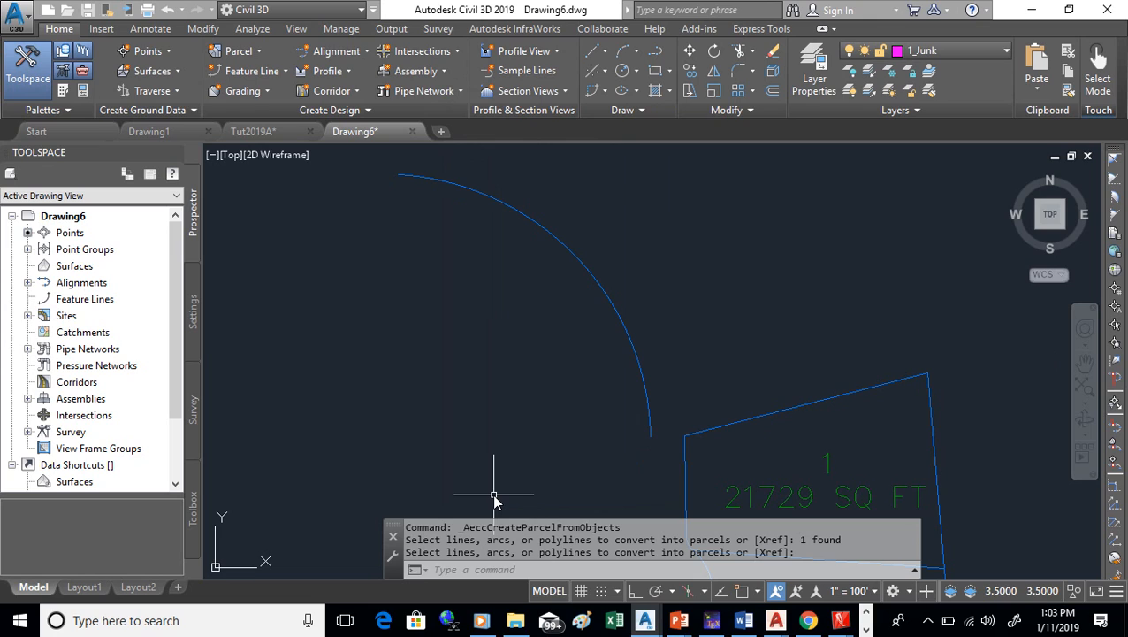
Step: Zoom out by a factor of .2x and frame the arc and the three parcels with a zoom window
key("Return")
type("z")
key("Return")
type(".2x")
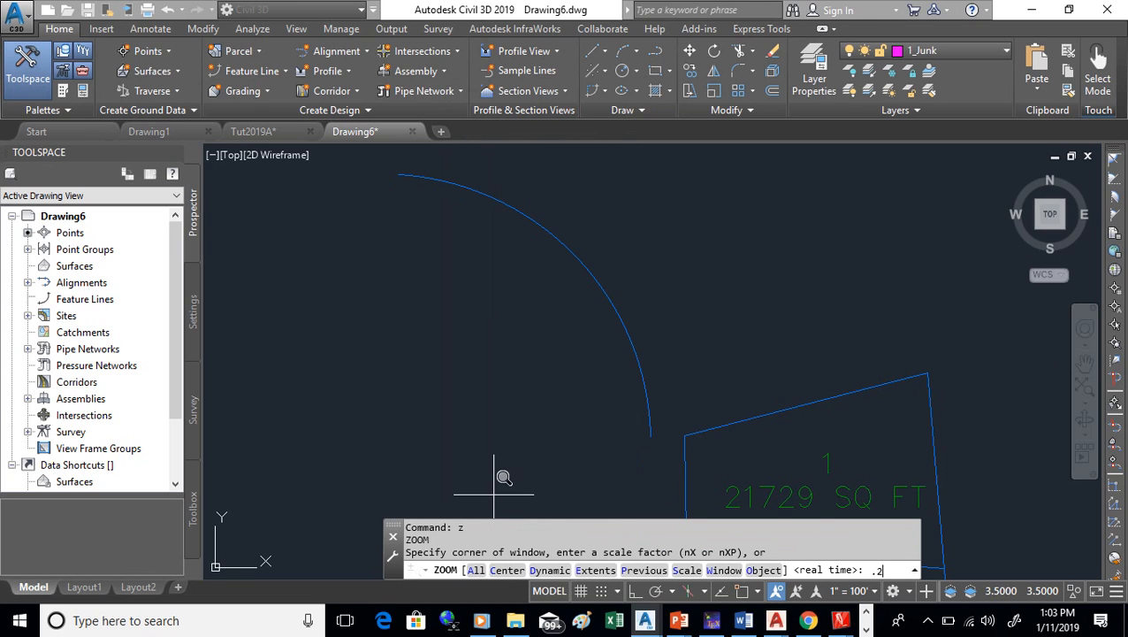
key("Return")
key("Return")
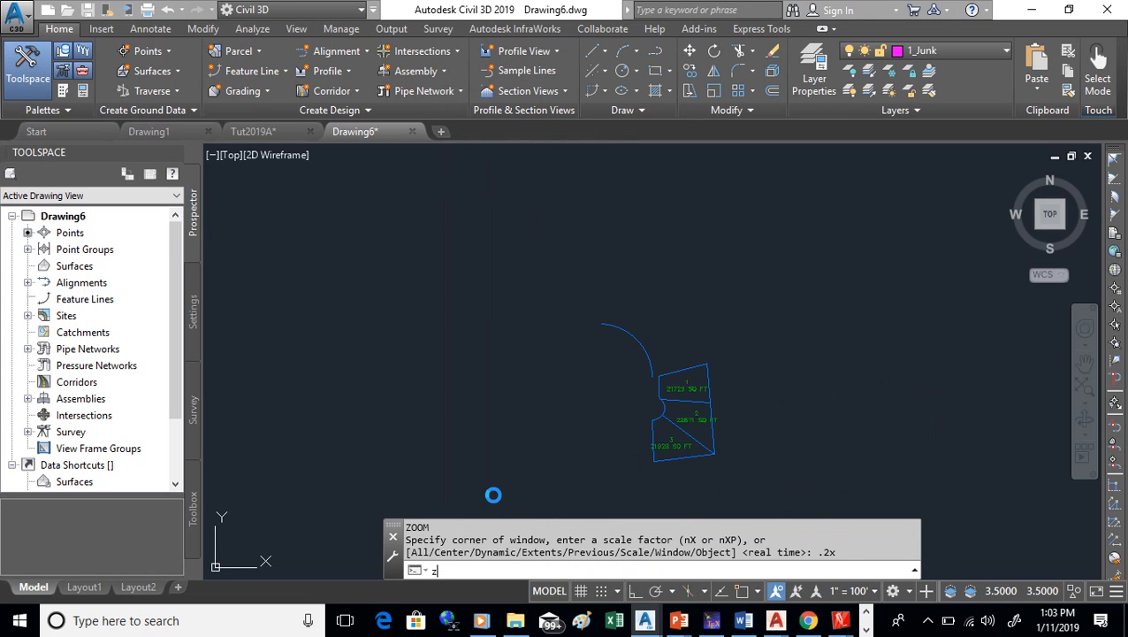
type("z")
key("Return")
type("w")
key("Return")
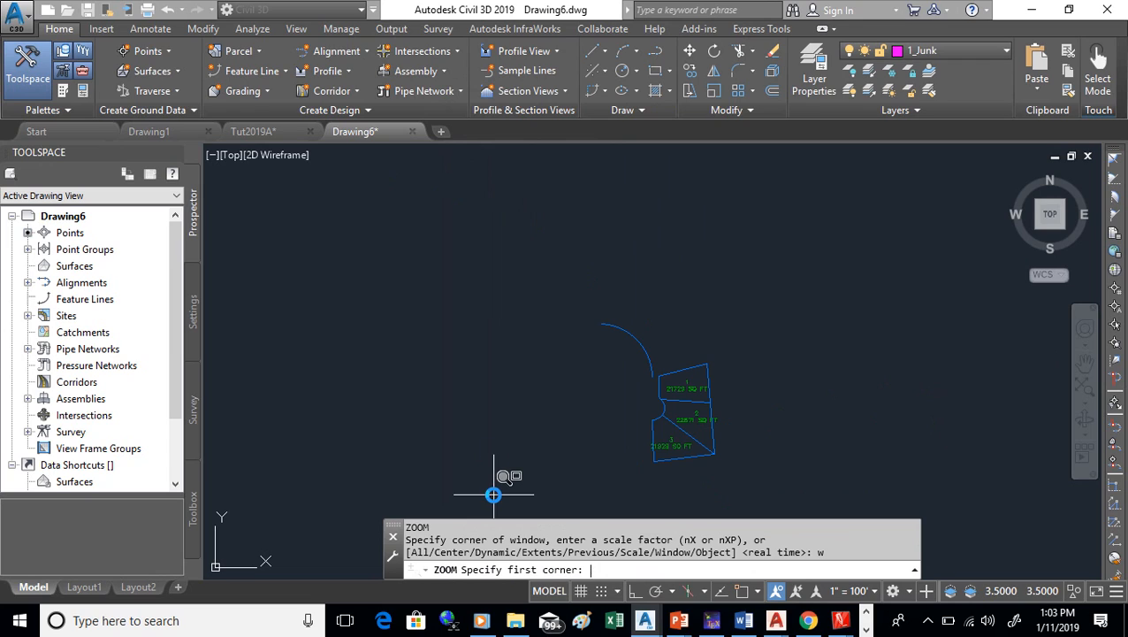
left_click(526, 298)
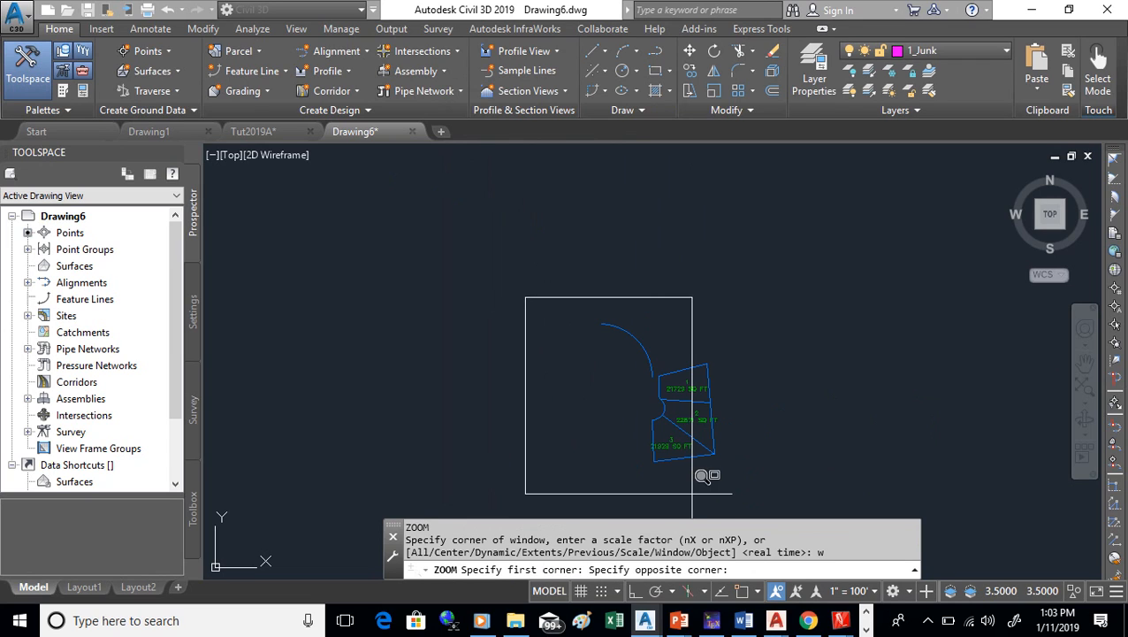
left_click(845, 511)
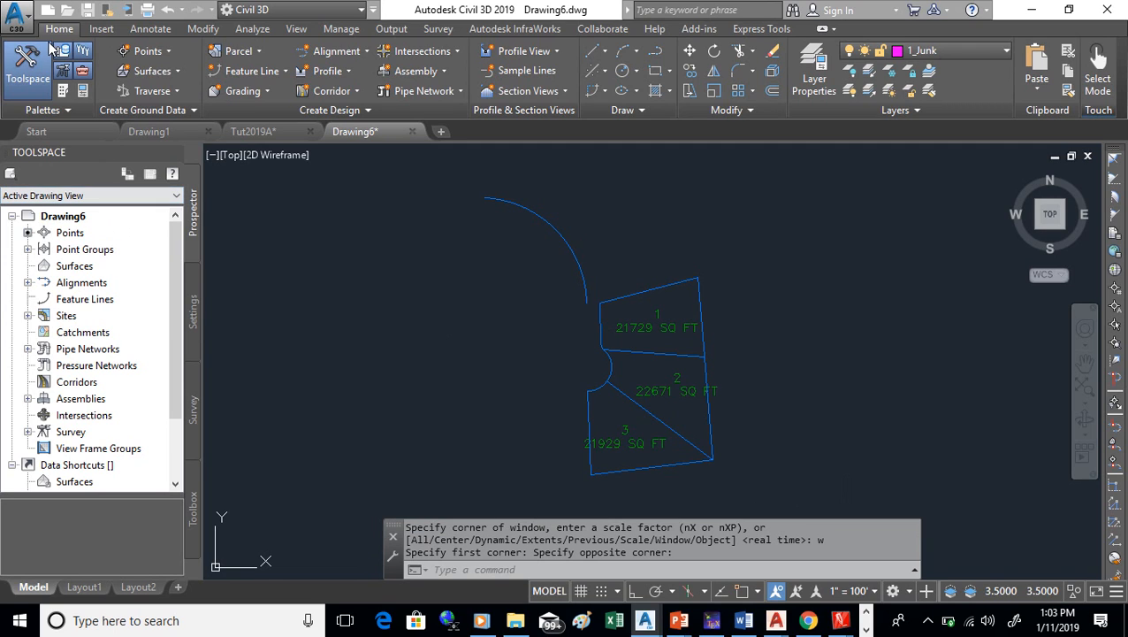
Step: Set up Add Labels for the Line and Curve feature with the Single Segment label type and the BrgBotDistBot10 line label style
left_click(151, 28)
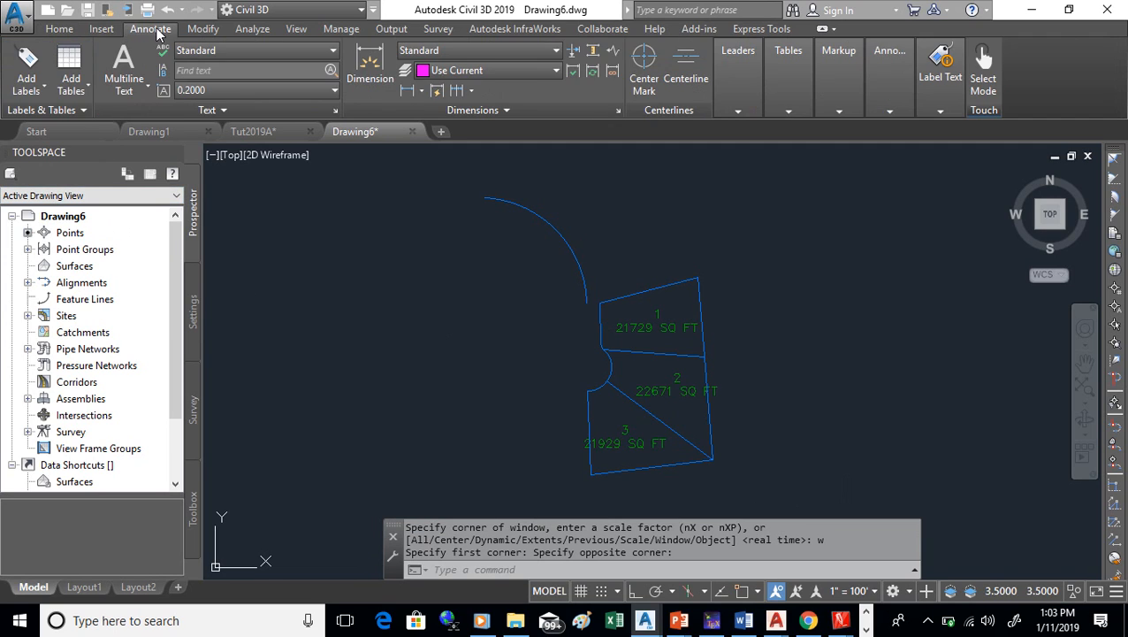
left_click(27, 60)
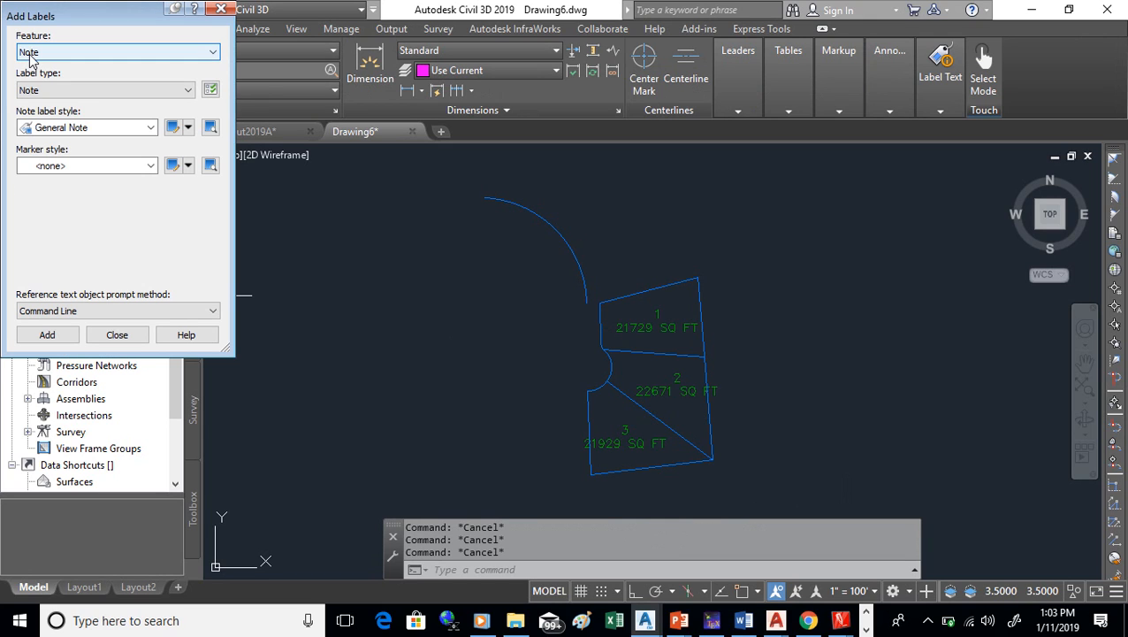
left_click(140, 336)
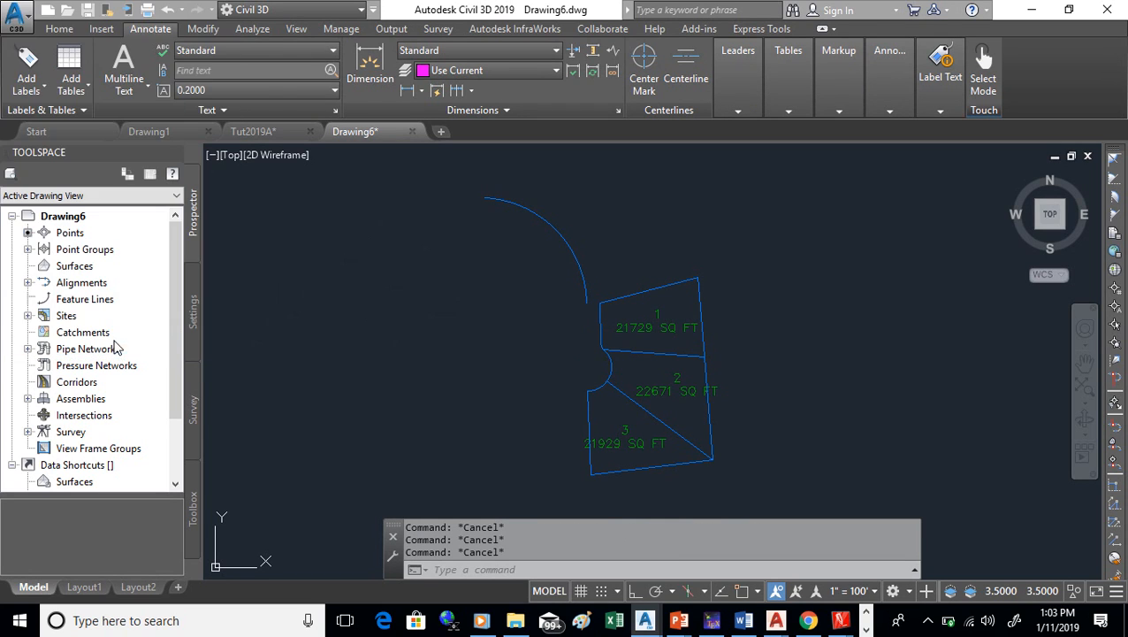
left_click(25, 61)
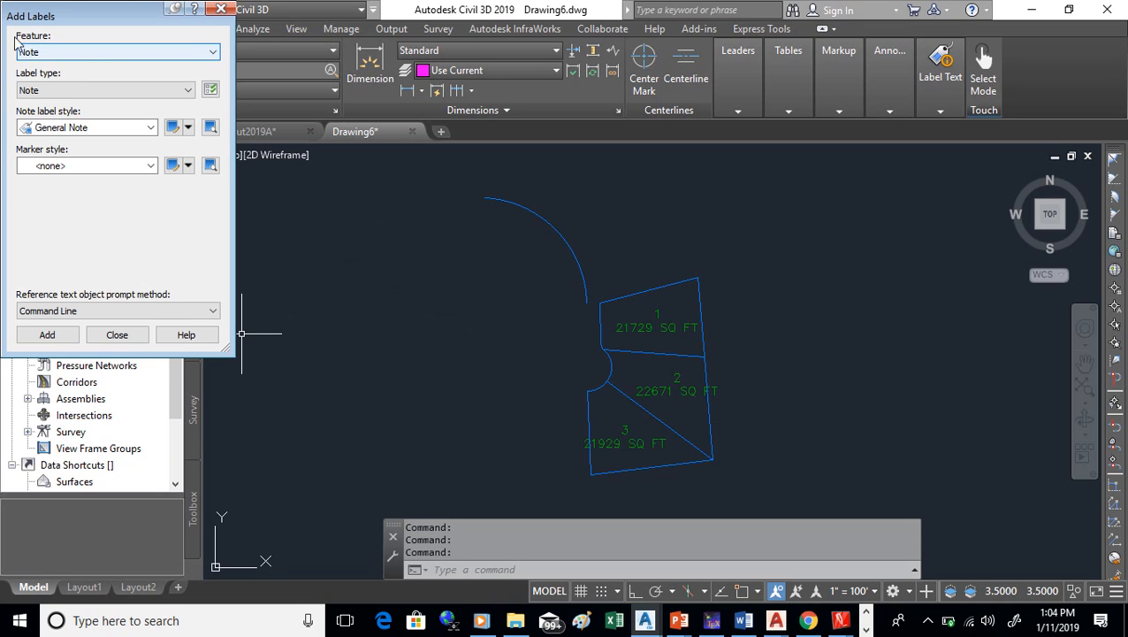
left_click(214, 52)
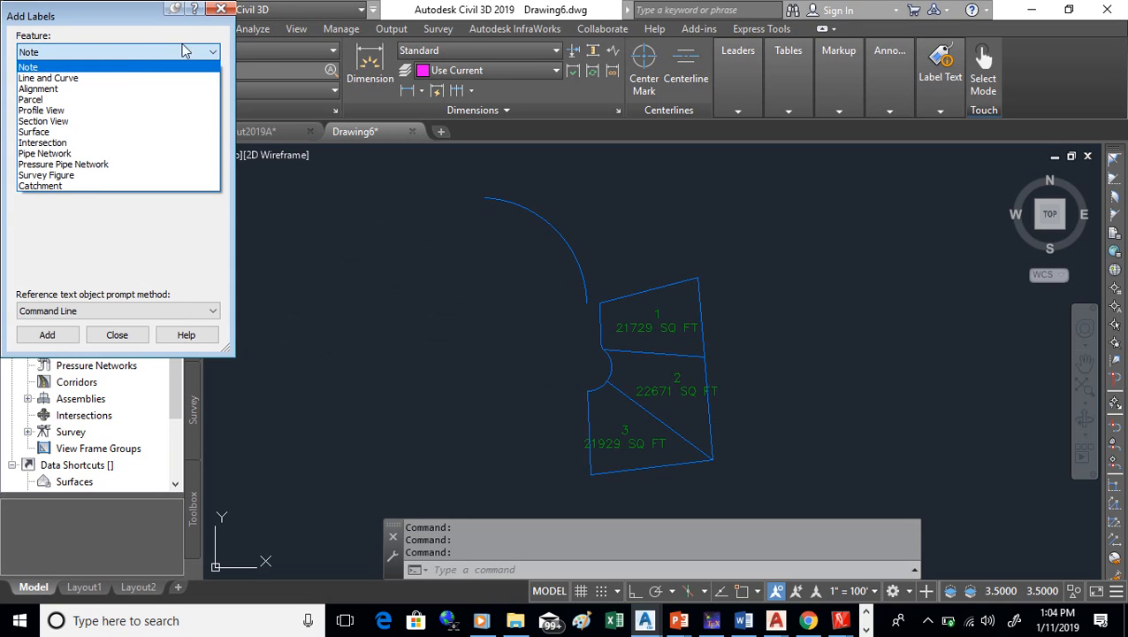
left_click(64, 82)
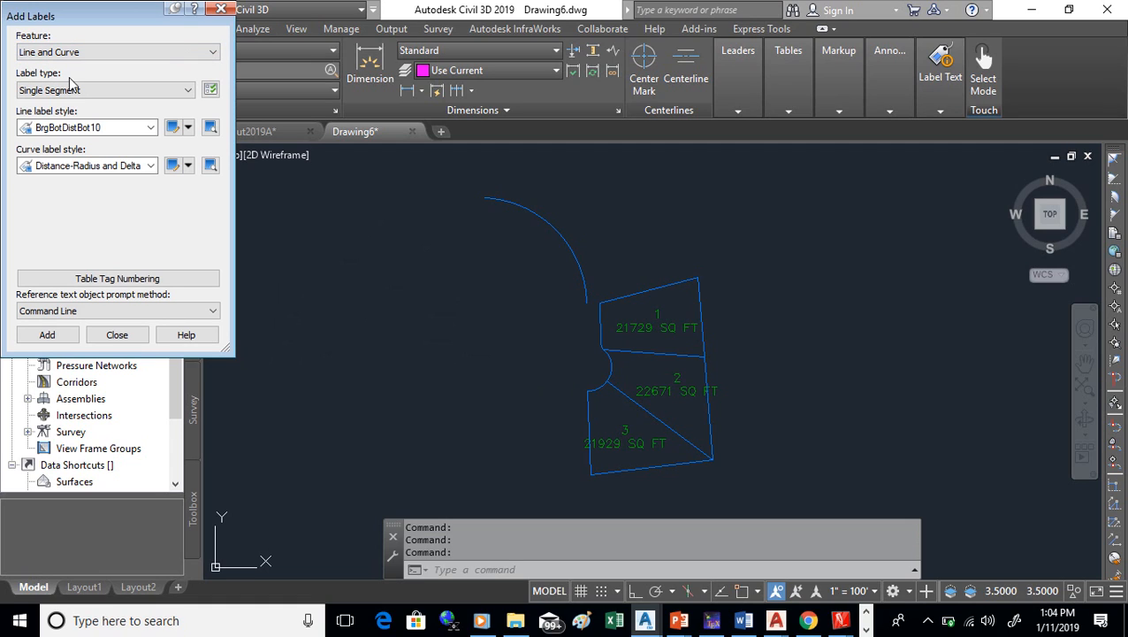
left_click(191, 91)
left_click(191, 91)
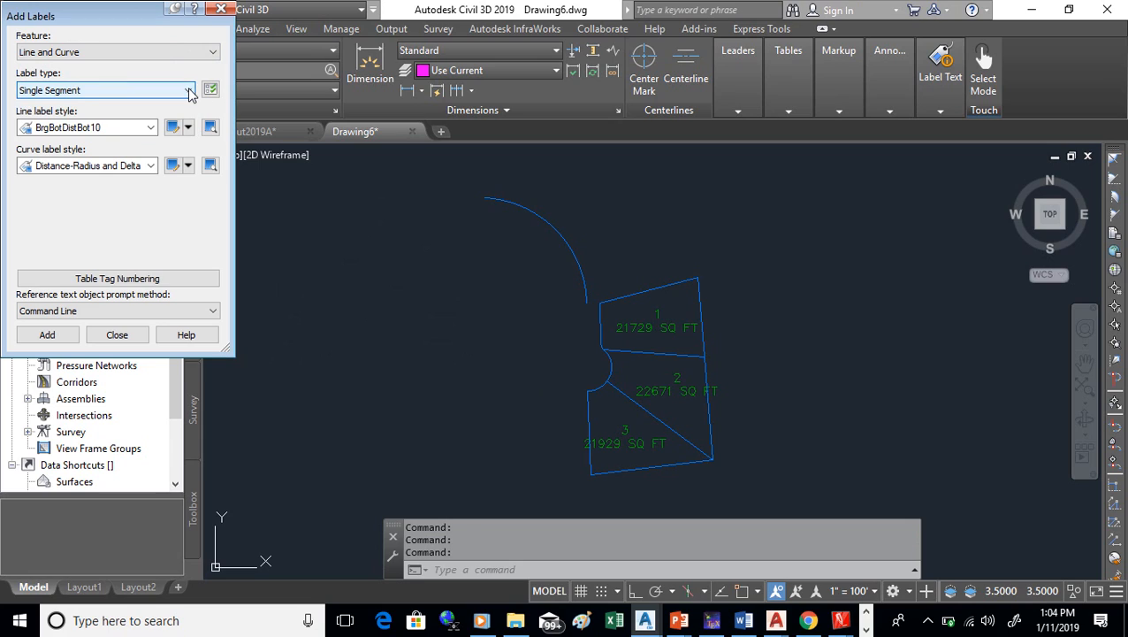
left_click(183, 89)
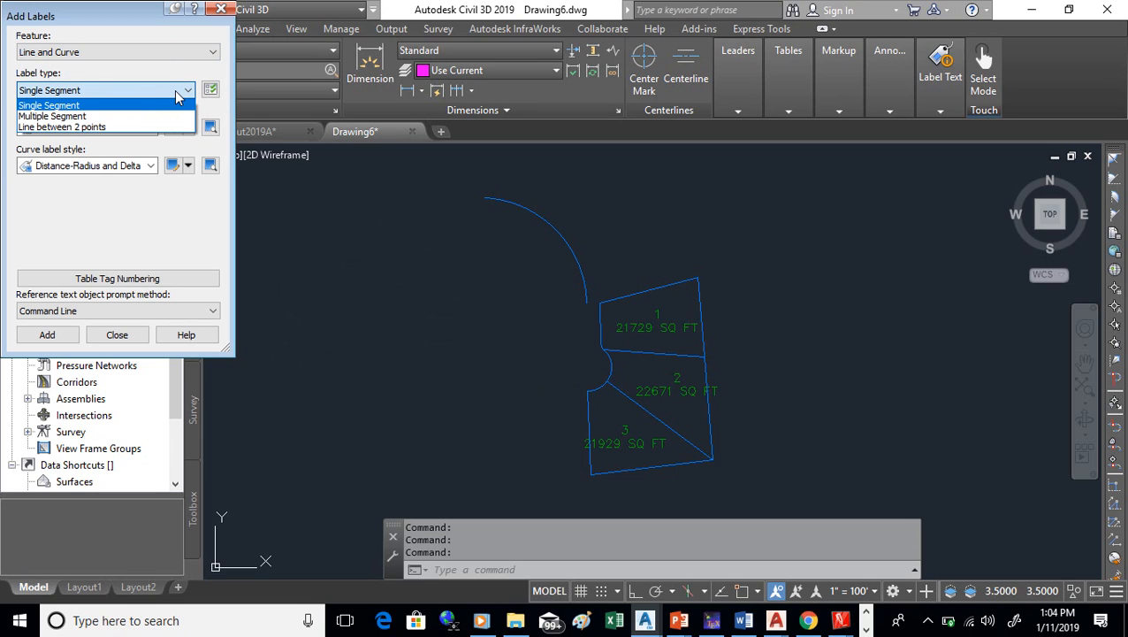
left_click(176, 97)
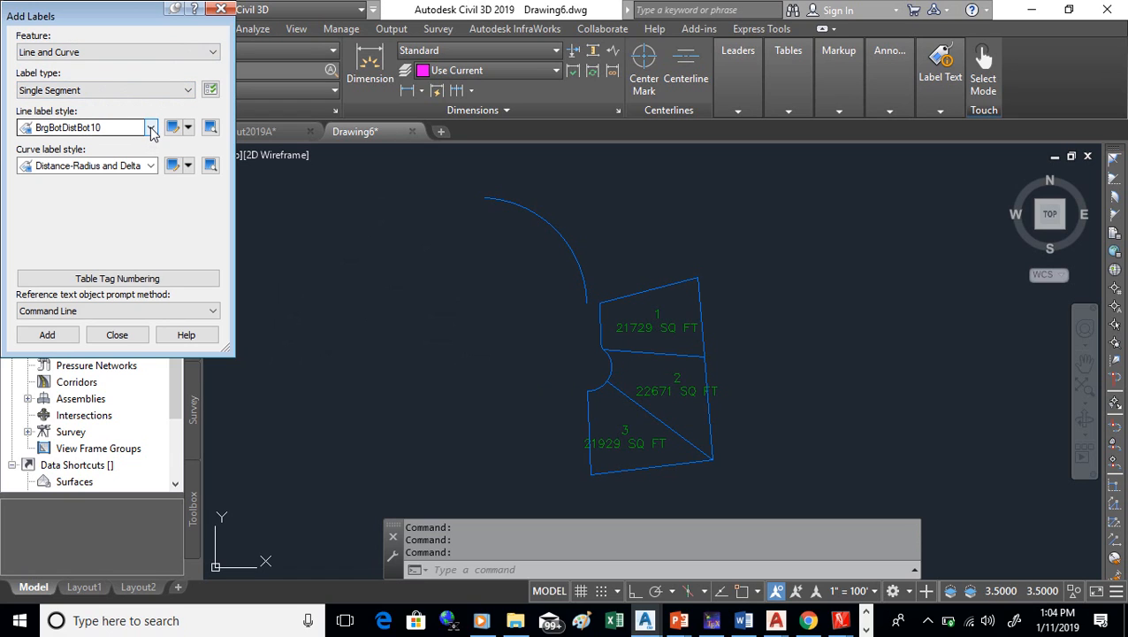
left_click(151, 127)
left_click(152, 128)
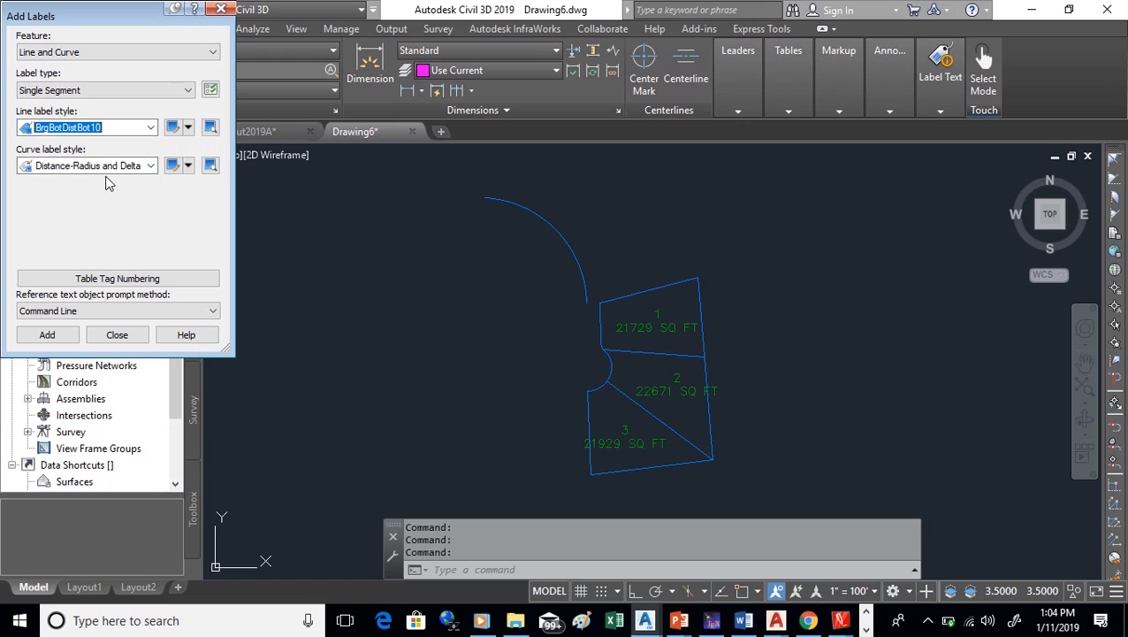
Step: Label the large arc and the curved frontages of parcels 2 and 3 with the Distance-Radius and Delta style
left_click(48, 335)
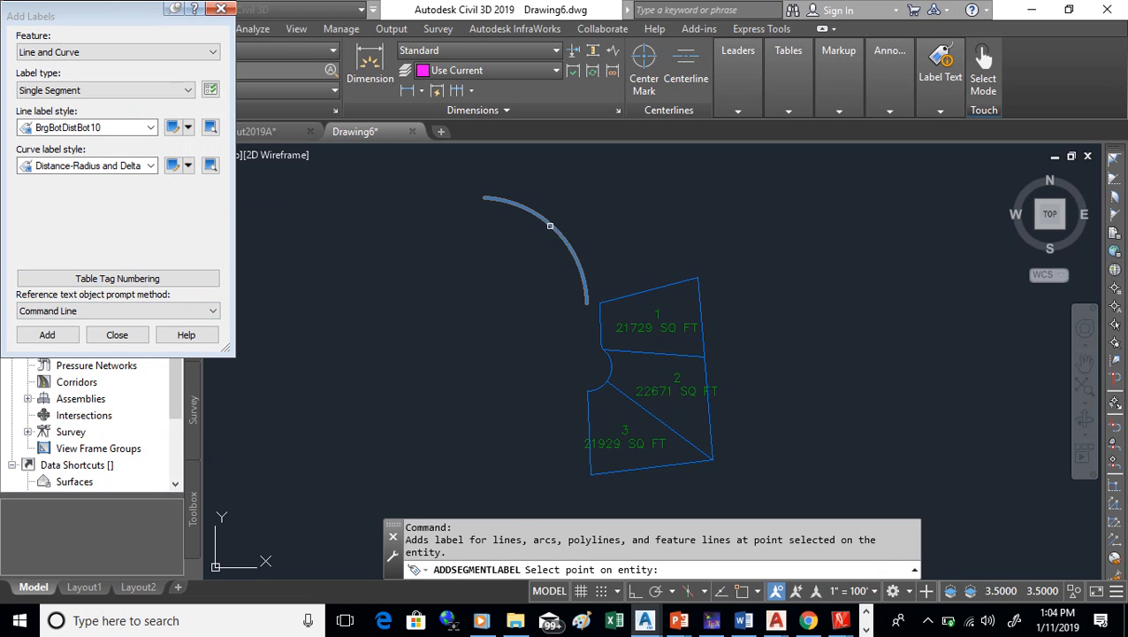
left_click(550, 227)
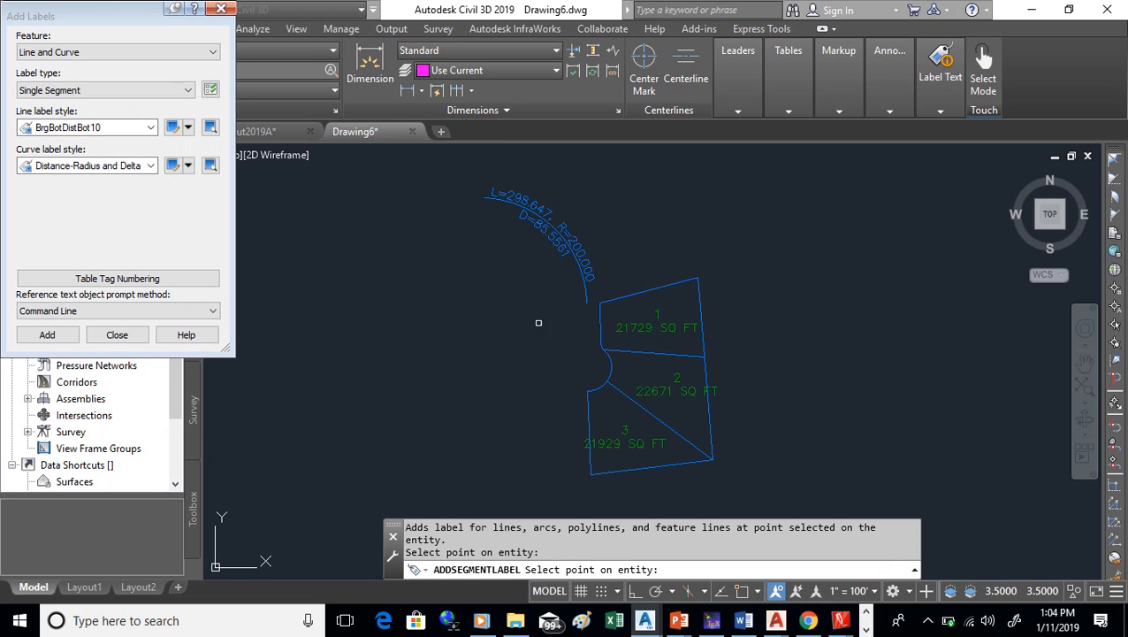
left_click(615, 371)
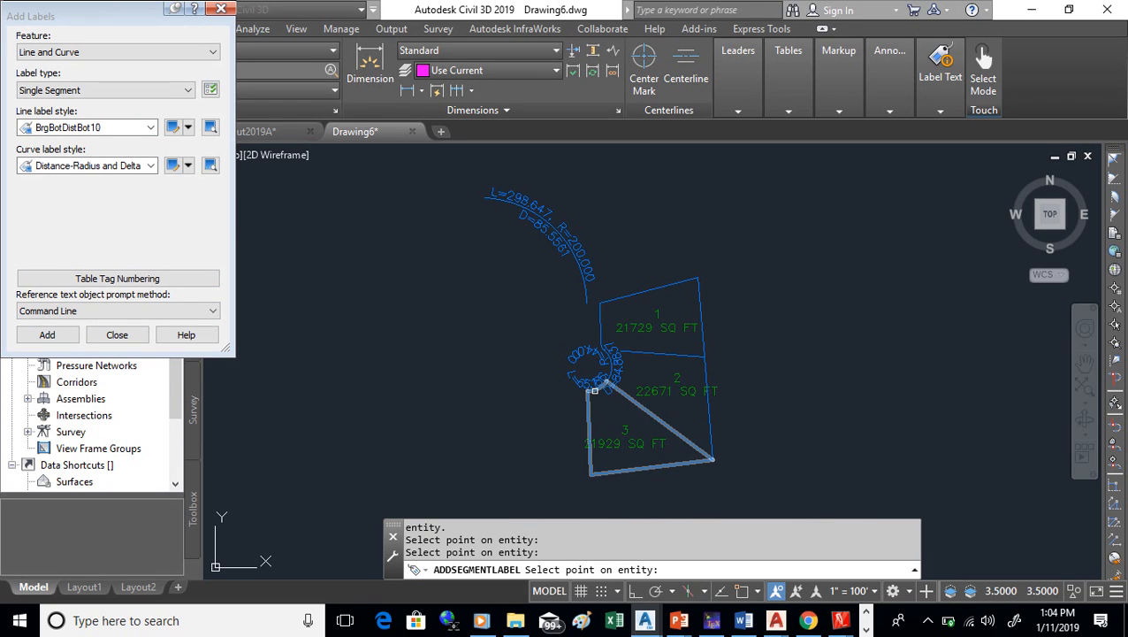
left_click(595, 390)
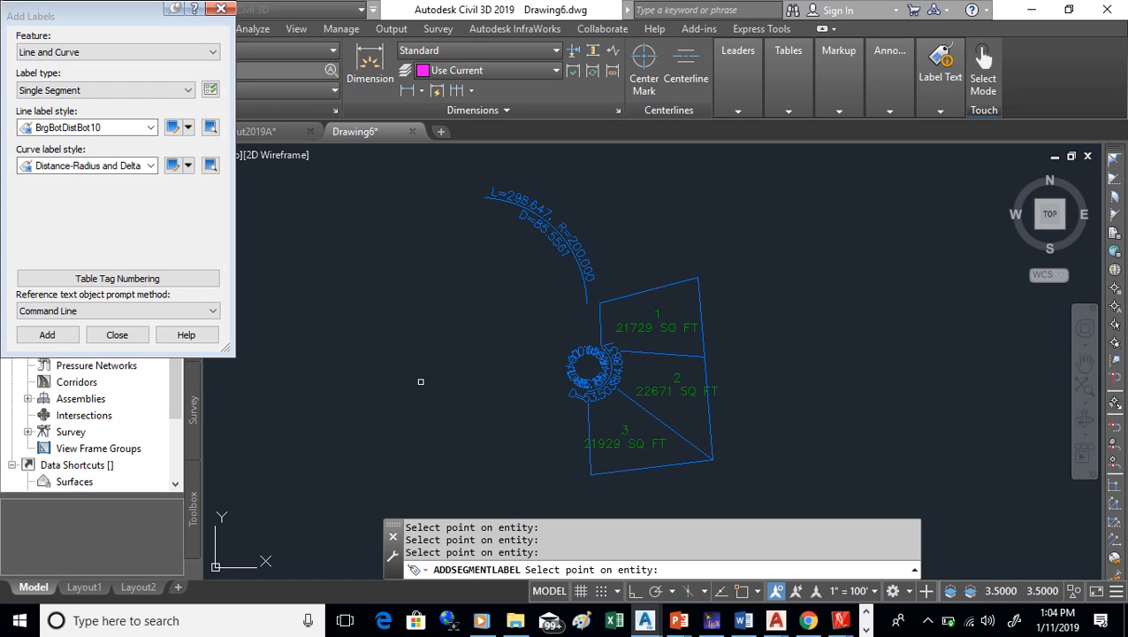
left_click(113, 336)
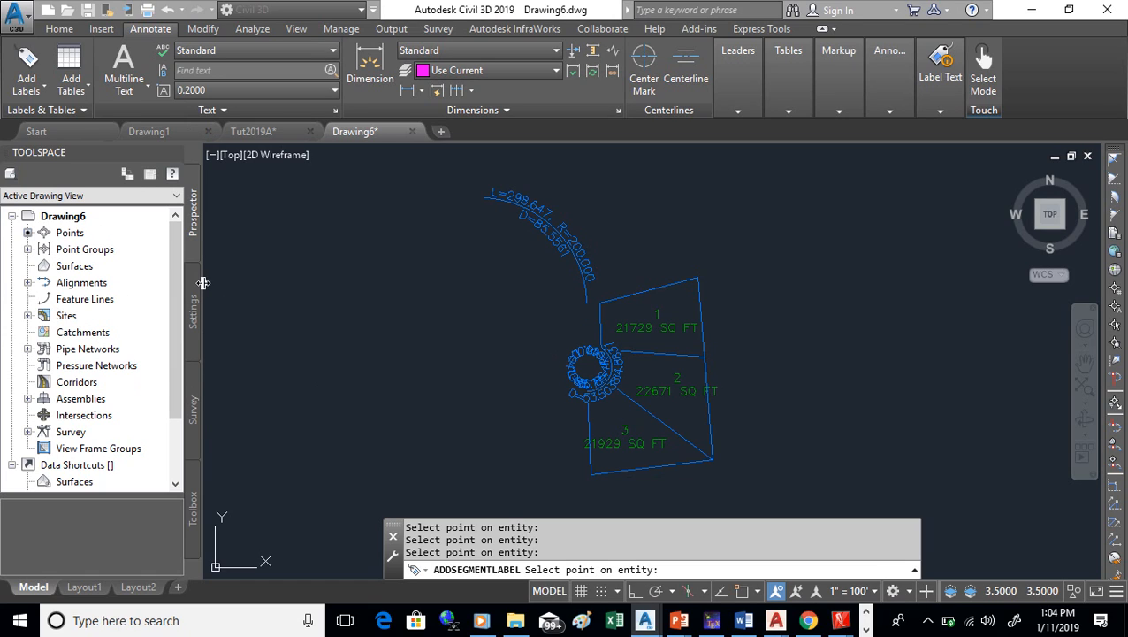
Step: Set the drawing scale of Drawing6 to 1" = 40' in the drawing settings and apply it to check the label size
left_click(193, 313)
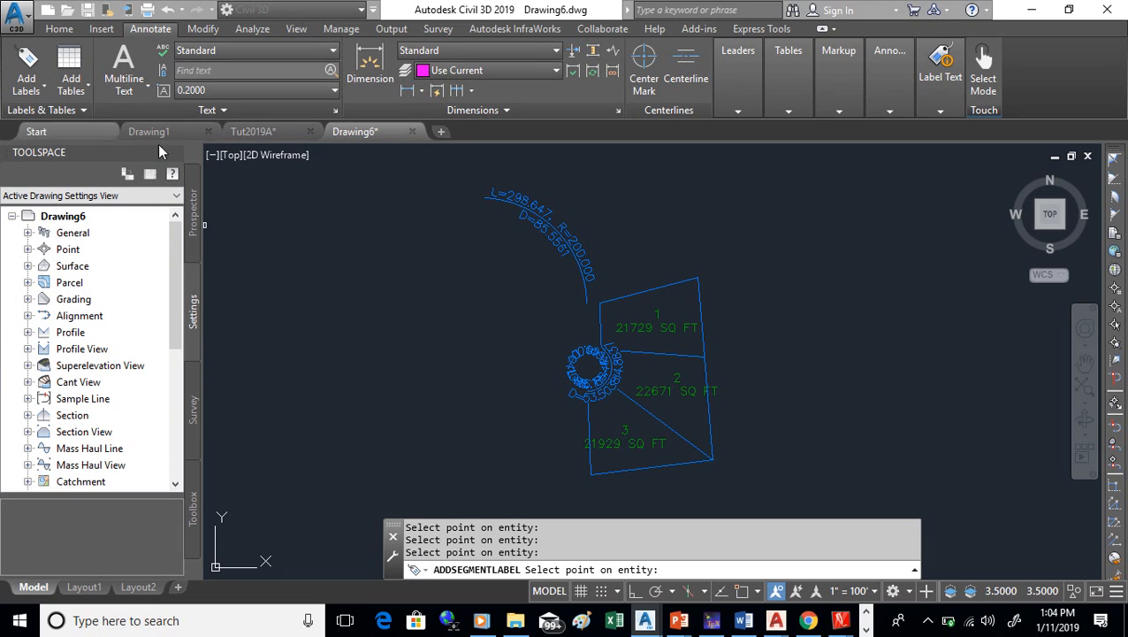
right_click(60, 219)
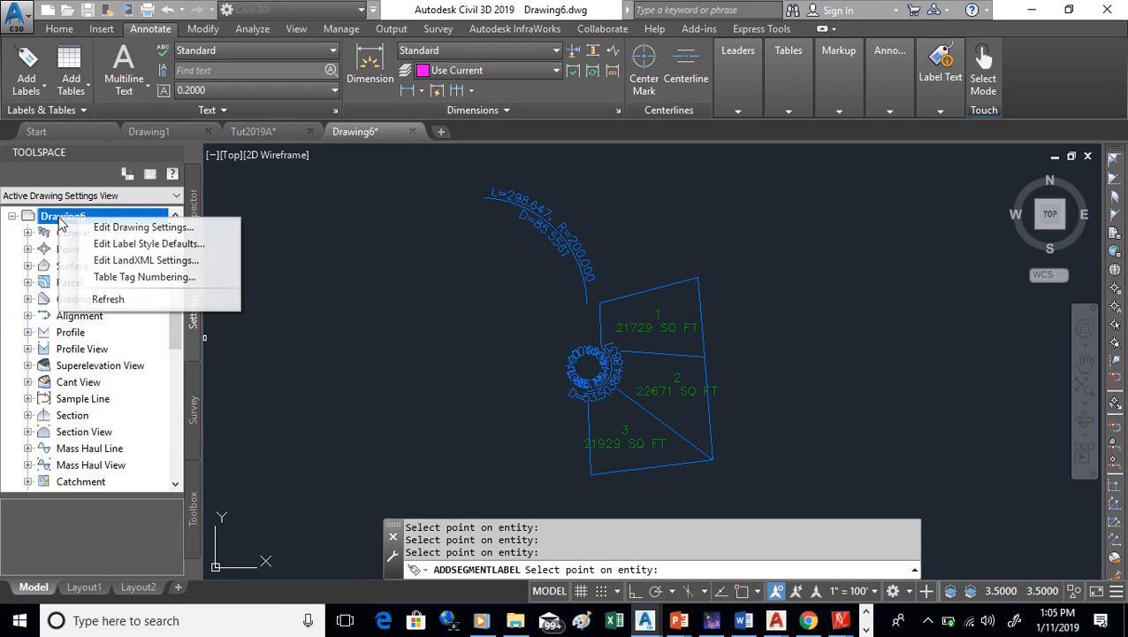
left_click(143, 228)
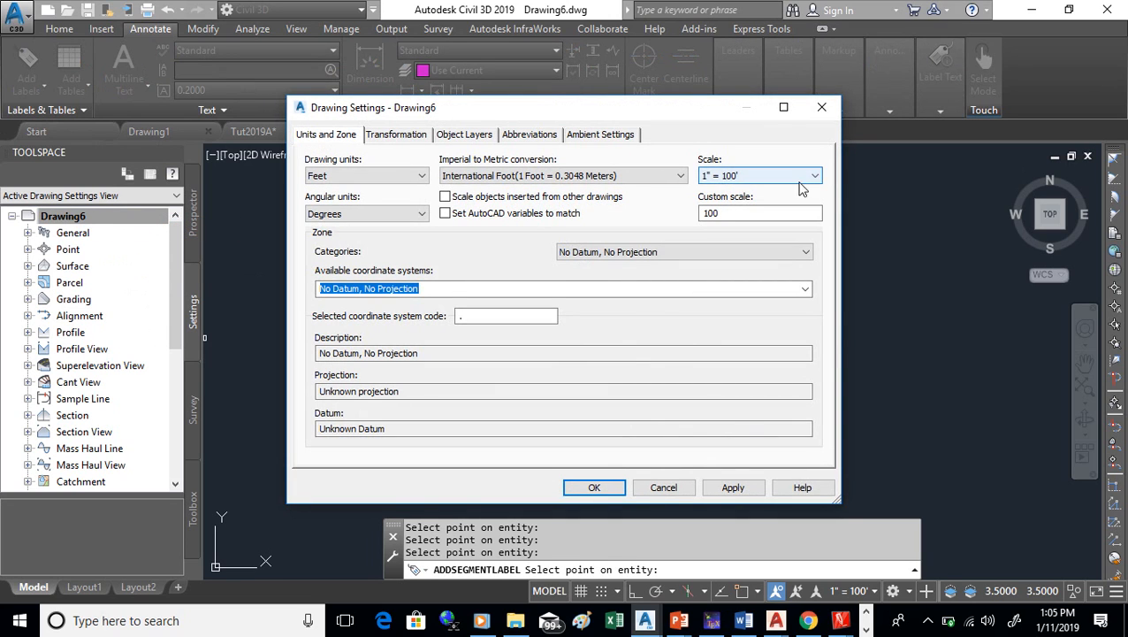
left_click(816, 177)
left_click(816, 177)
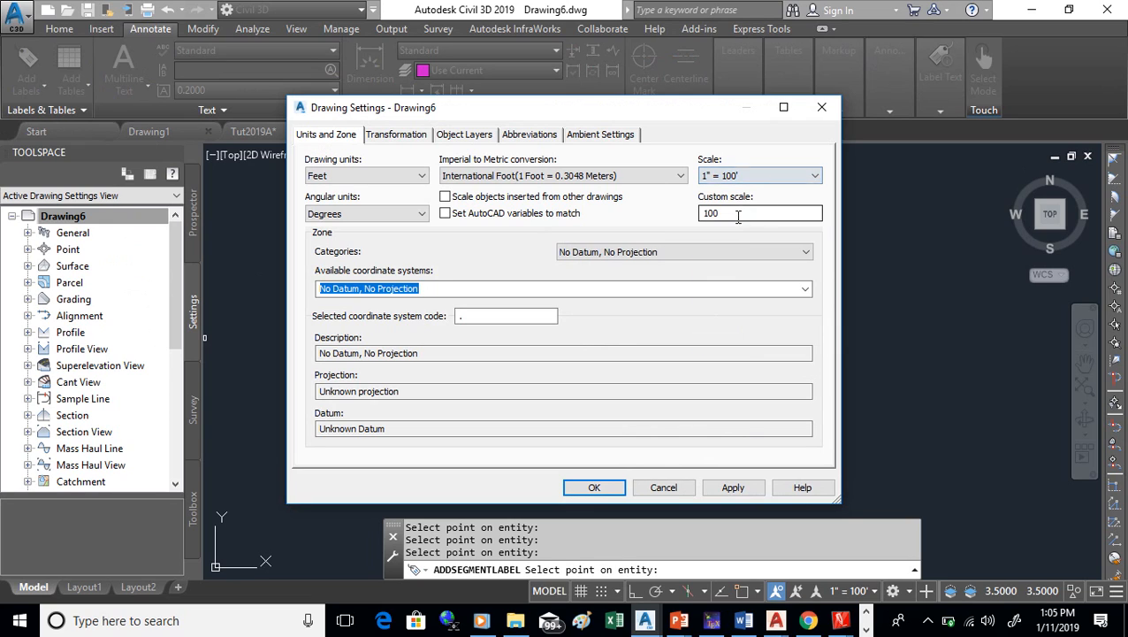
left_click(816, 177)
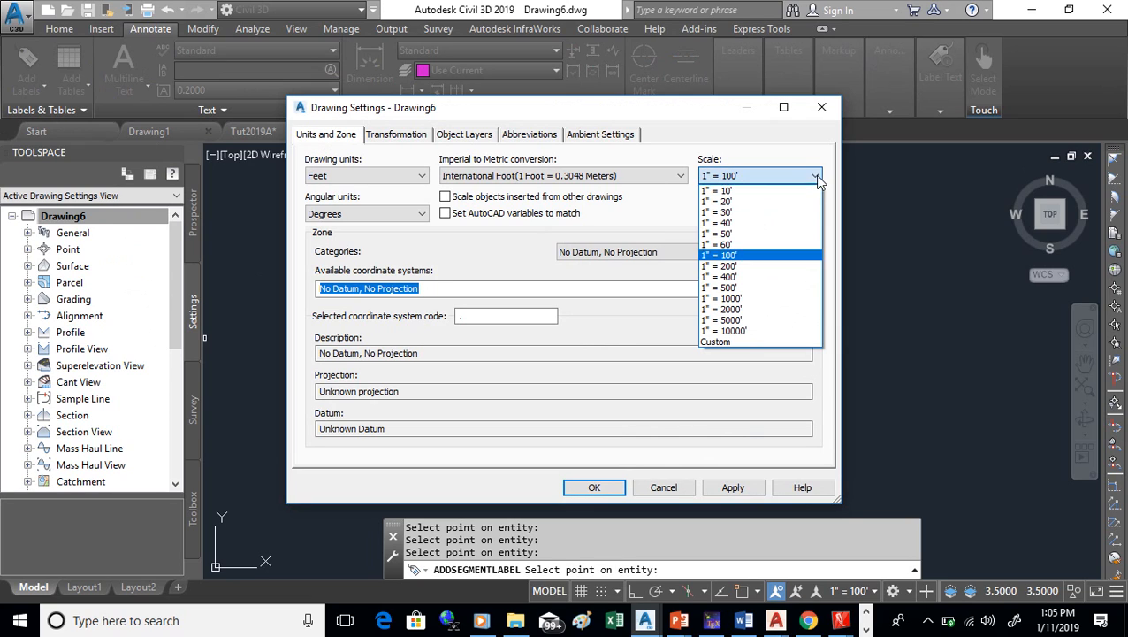
left_click(733, 231)
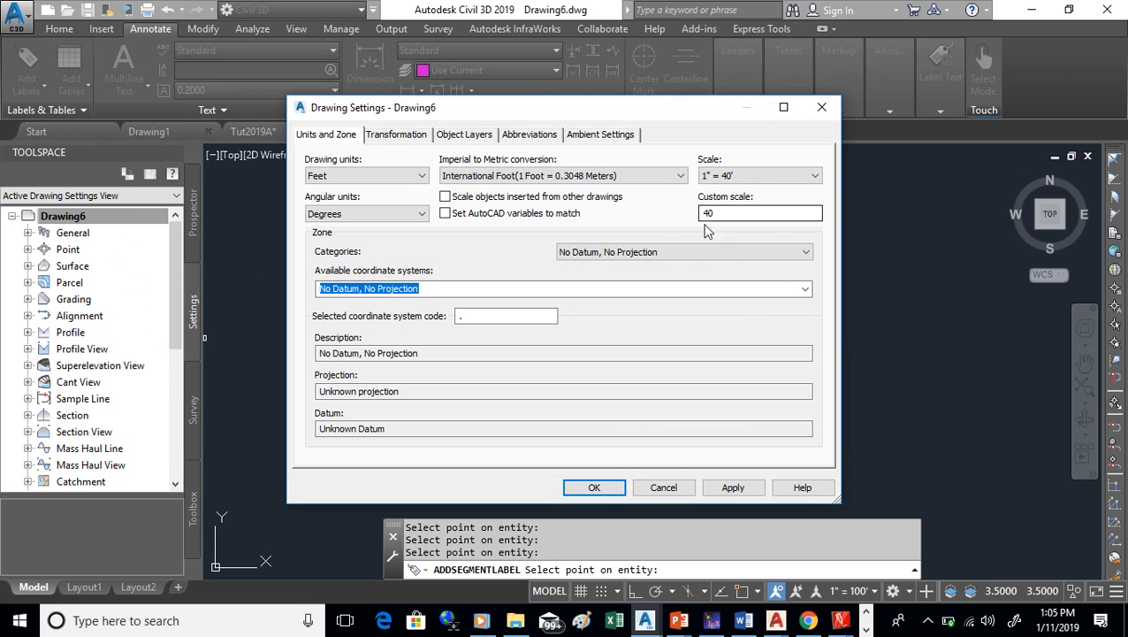
left_click(731, 487)
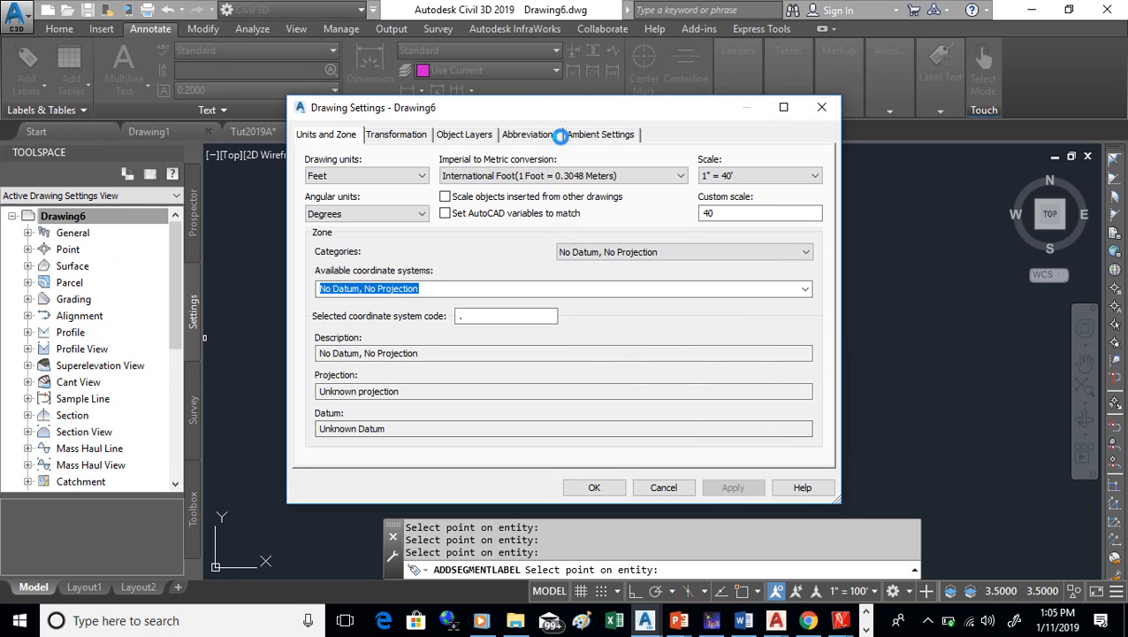
mouse_move(559, 118)
left_mouse_down()
mouse_move(607, 163)
mouse_move(666, 349)
mouse_move(470, 469)
left_mouse_up()
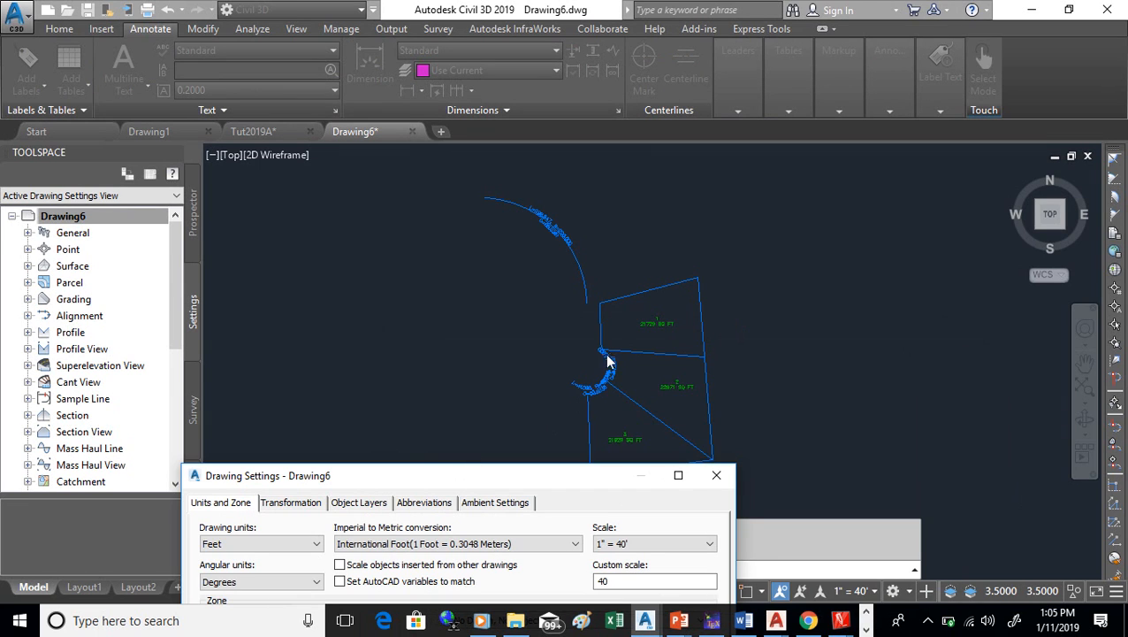
Step: Set the drawing scale to 1" = 30', accept the drawing settings and end the segment label command
left_click_drag(499, 475, 530, 188)
left_click(742, 256)
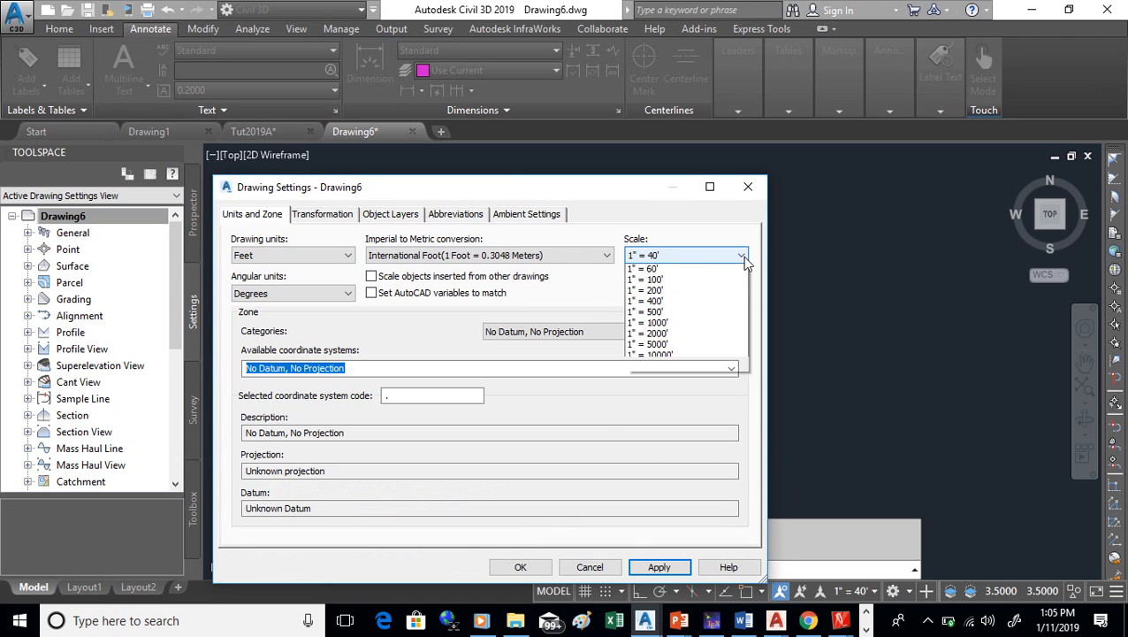
left_click(654, 289)
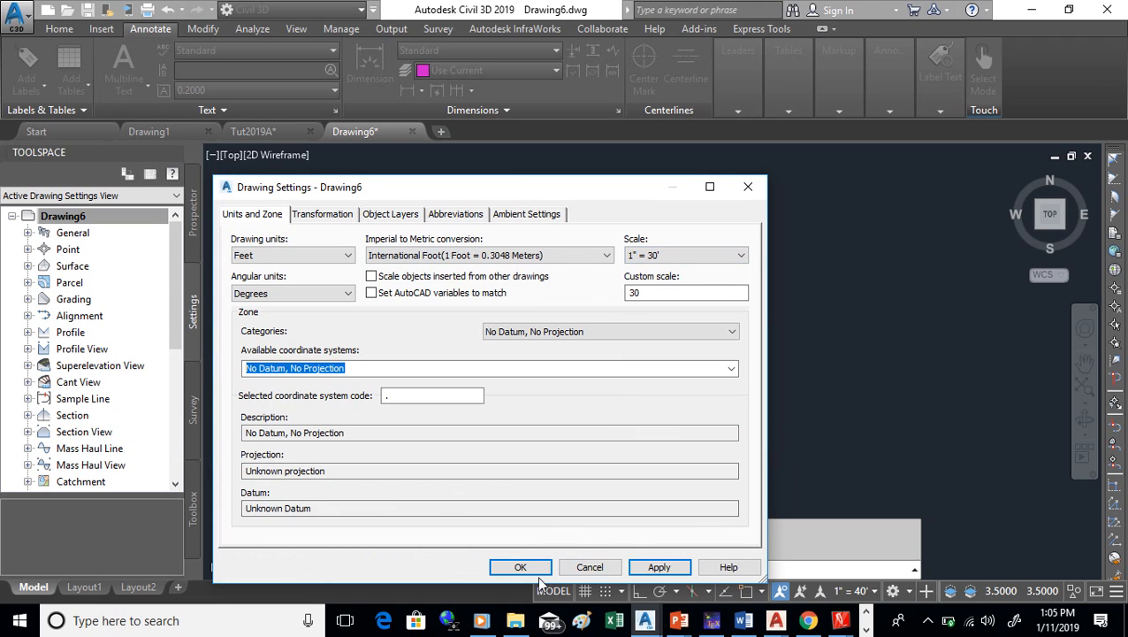
left_click(527, 567)
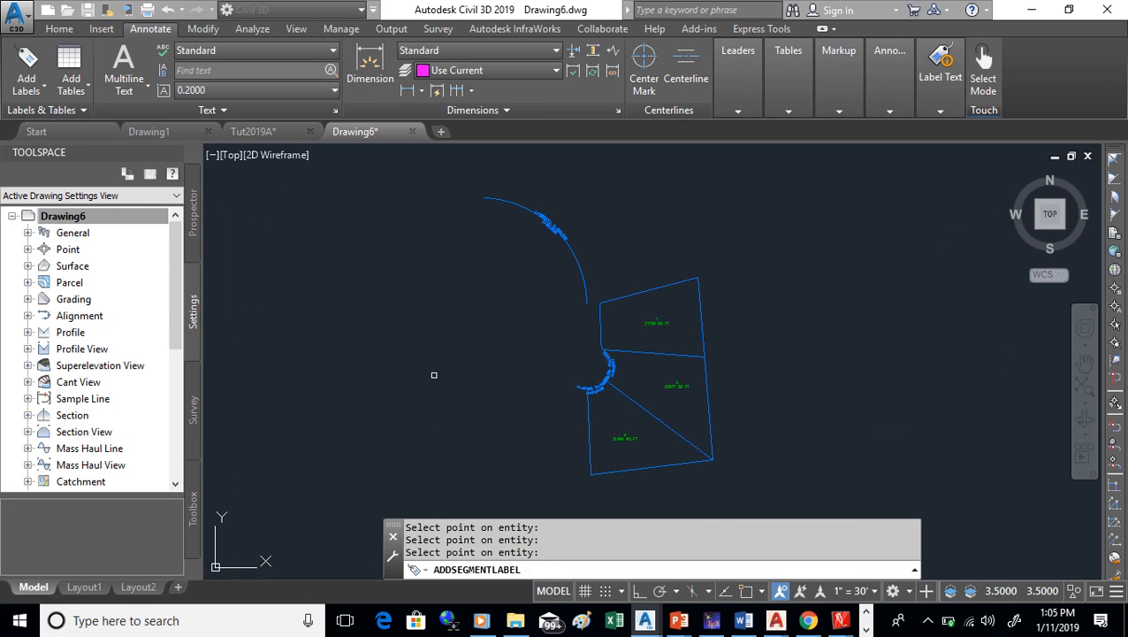
key("Return")
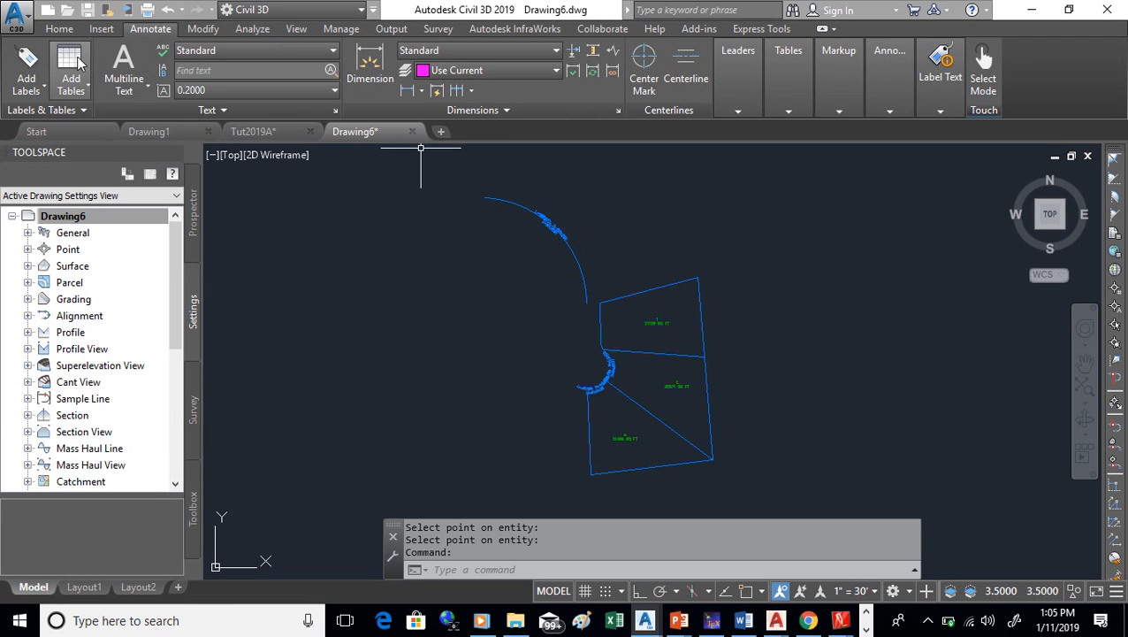
Step: Start a Line and Curve curve table and select the labels on the large arc and the curved frontages of parcels 2 and 3
left_click(73, 69)
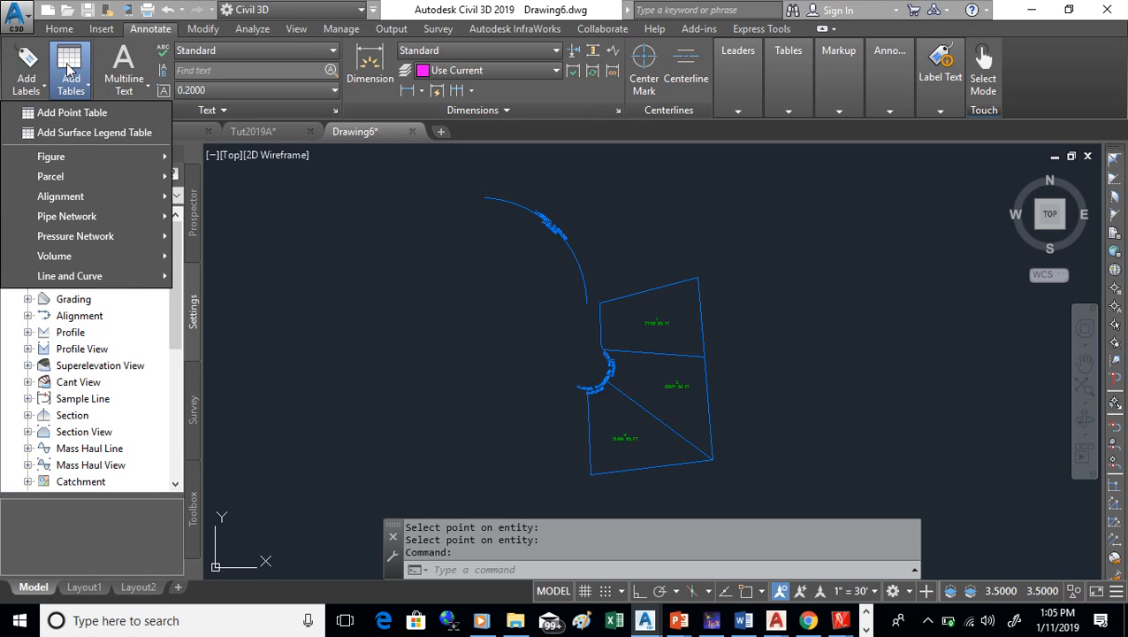
mouse_move(99, 282)
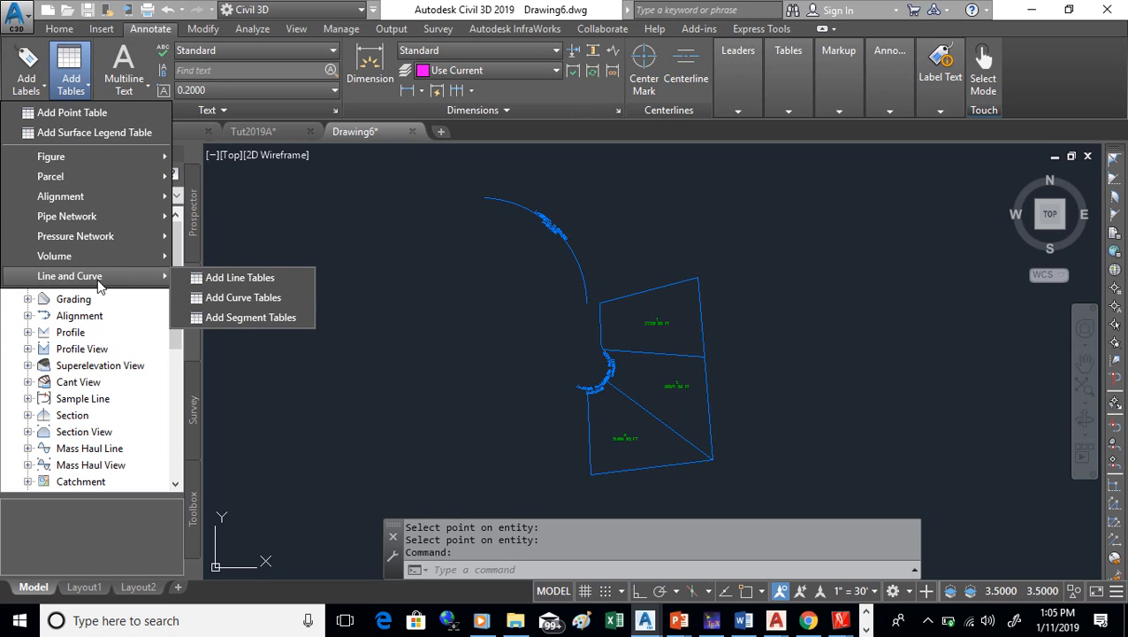
left_click(245, 298)
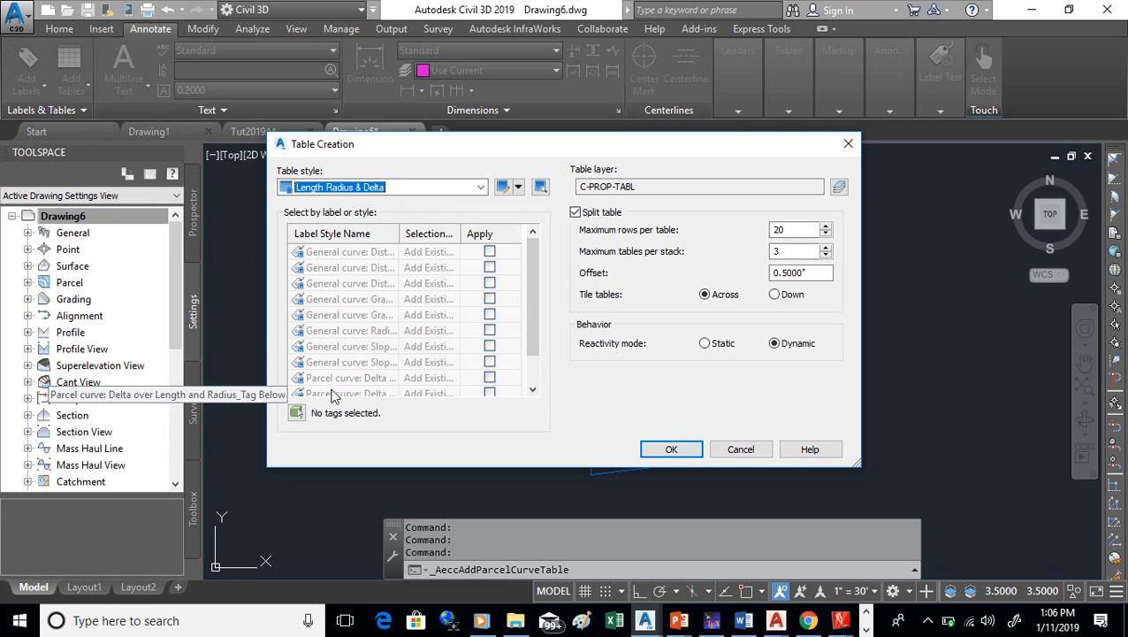
left_click(297, 412)
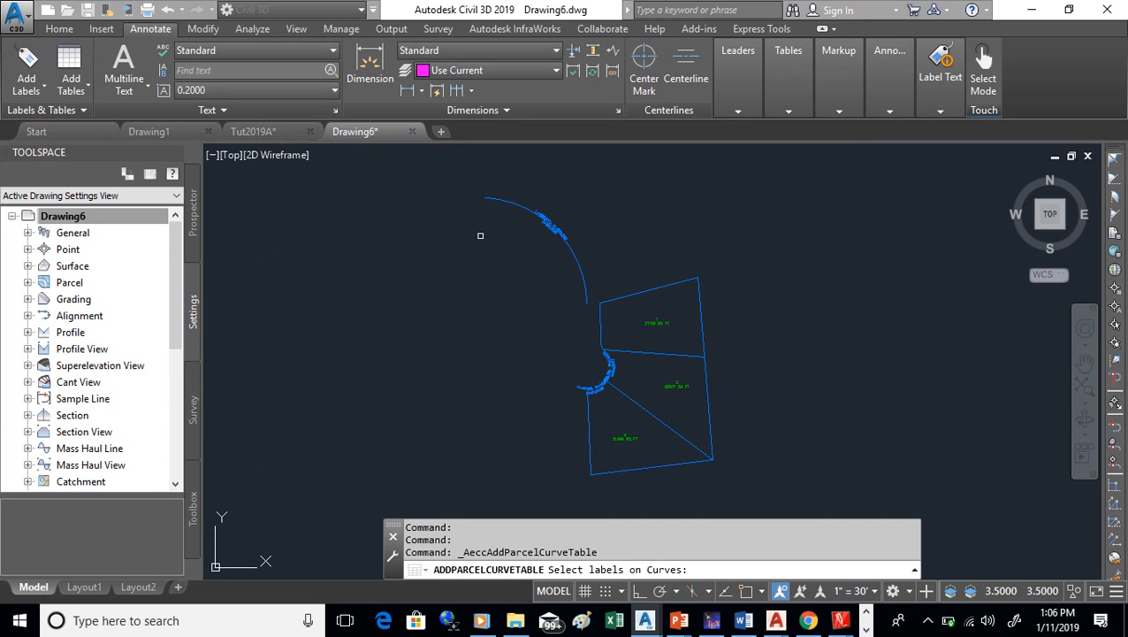
left_click(561, 229)
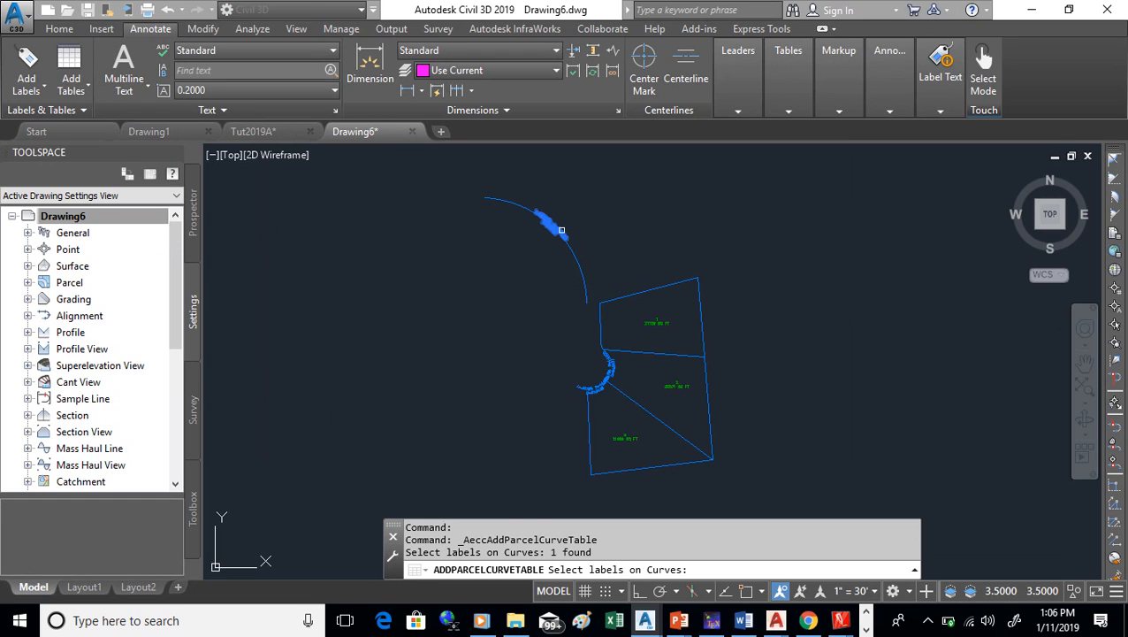
left_click(611, 370)
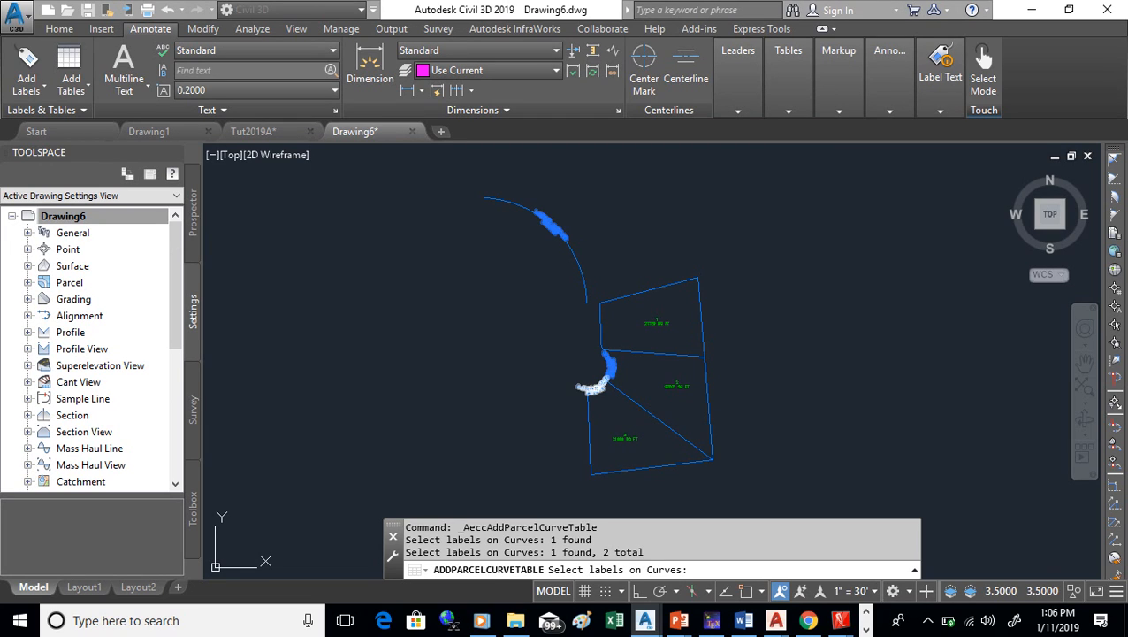
left_click(579, 387)
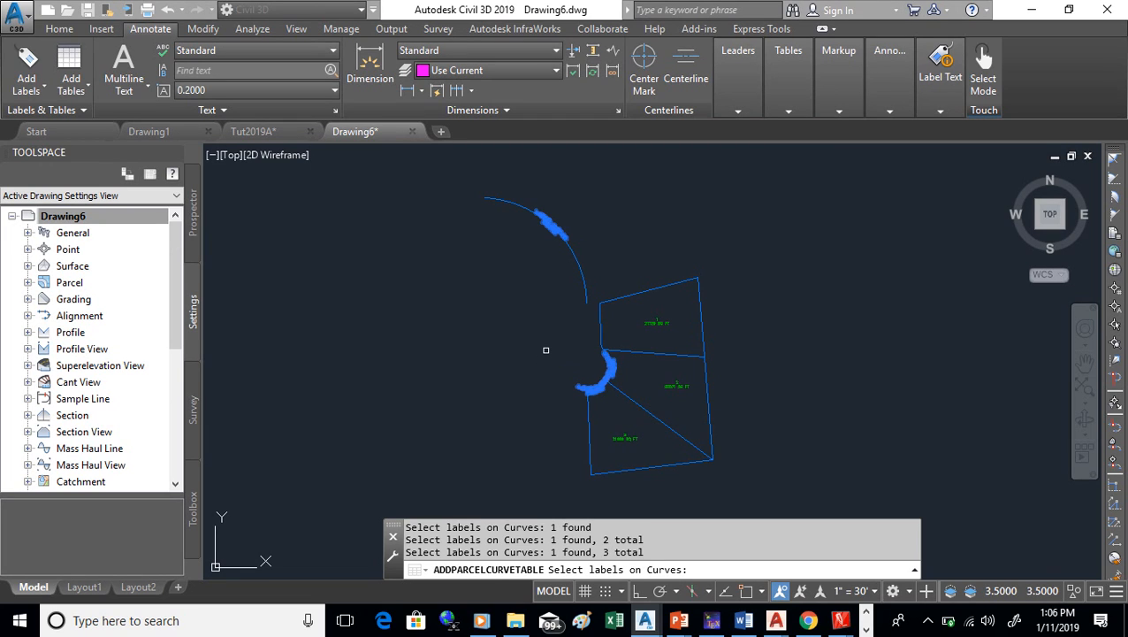
key("Return")
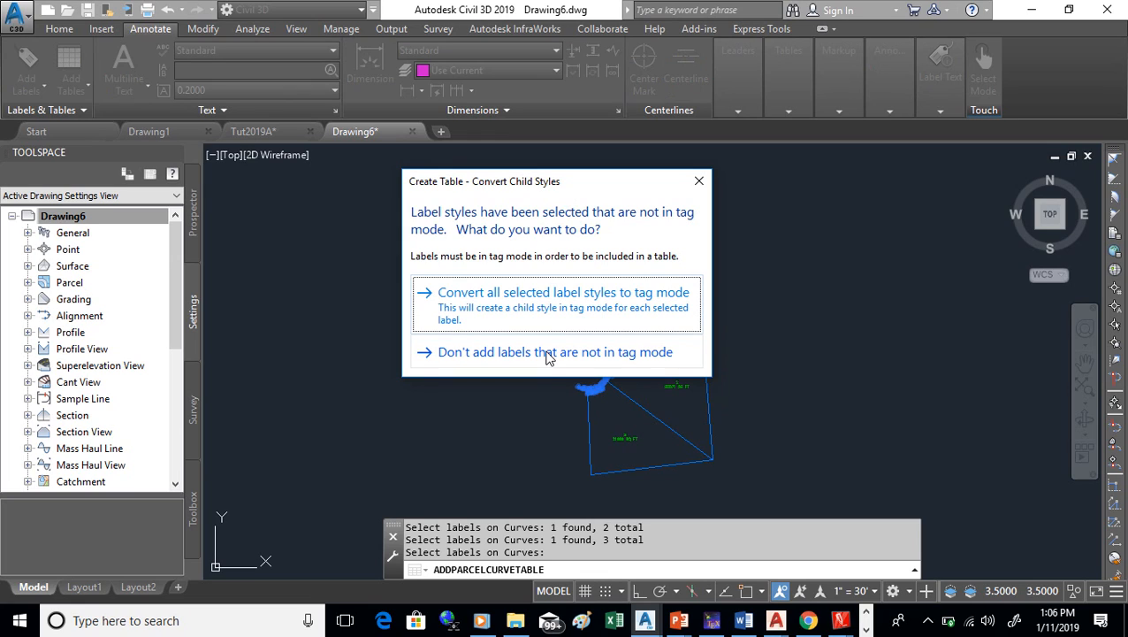
Step: Convert all selected label styles to tag mode and place the dynamic Length Radius & Delta curve table east of the parcels
left_click(522, 303)
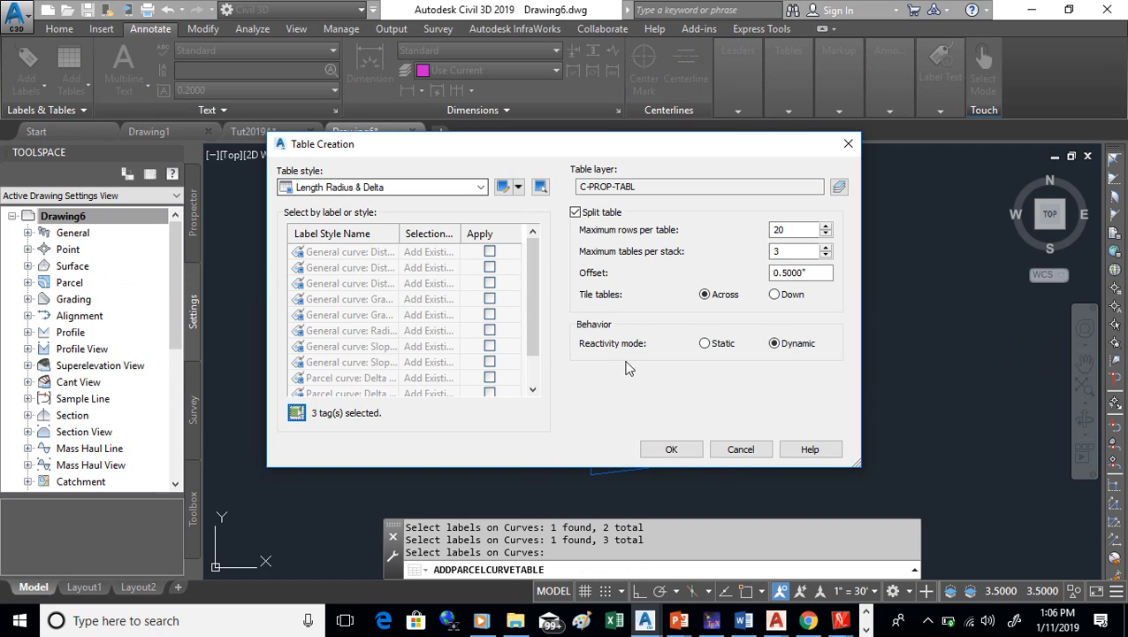
left_click(671, 450)
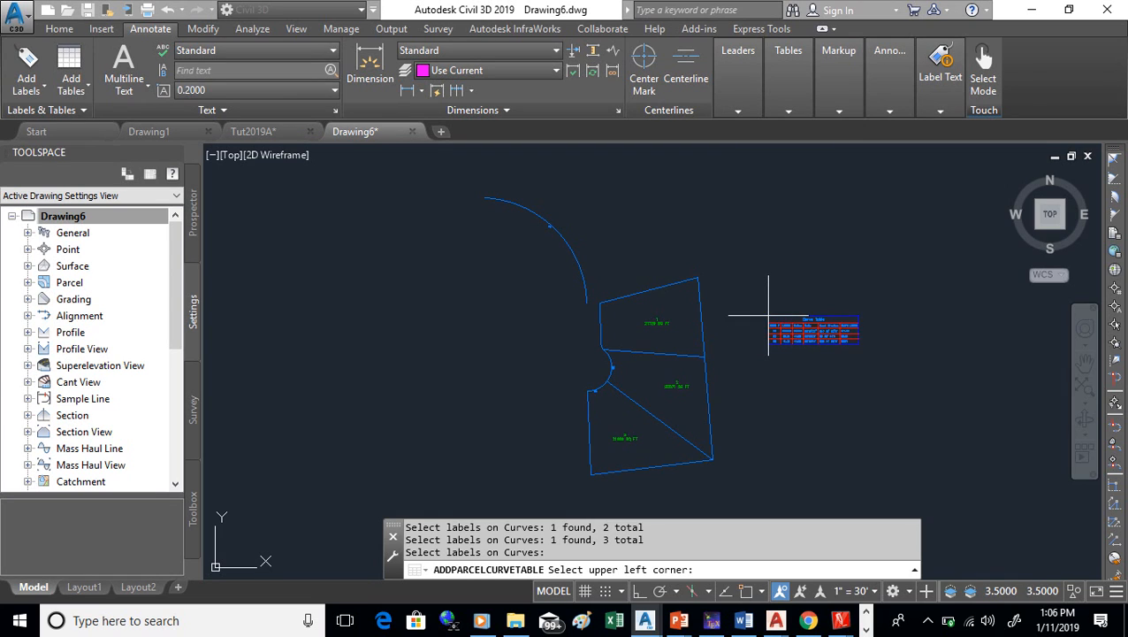
left_click(767, 308)
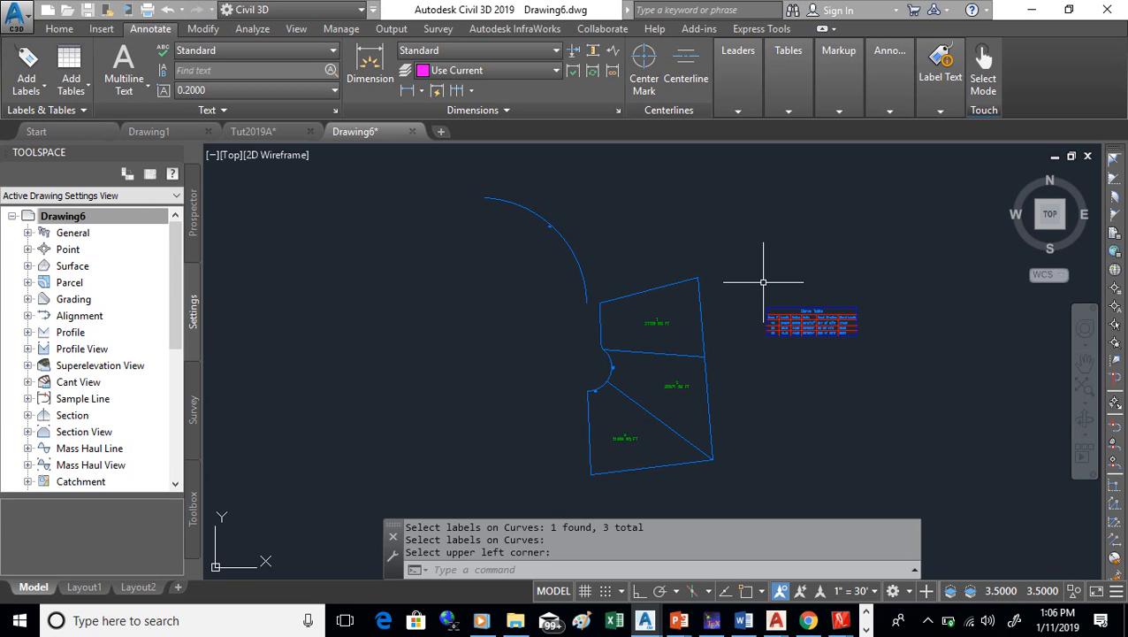
Step: Examine the curve table up close with a zoom window drawn around it
type("z")
key("Return")
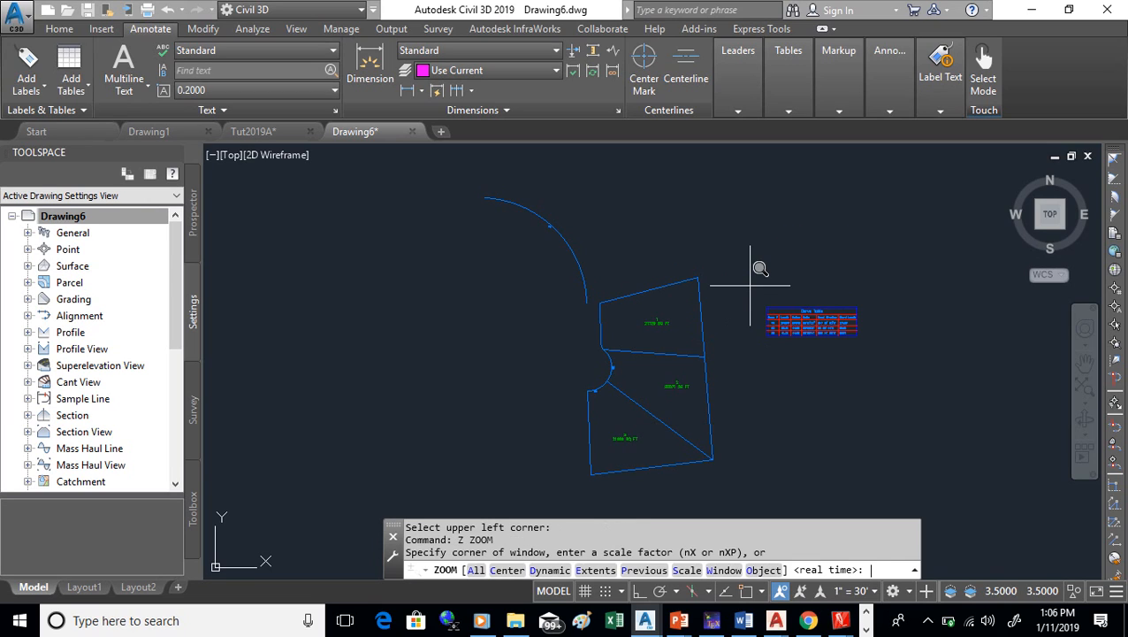
type("w")
key("Return")
left_click(755, 301)
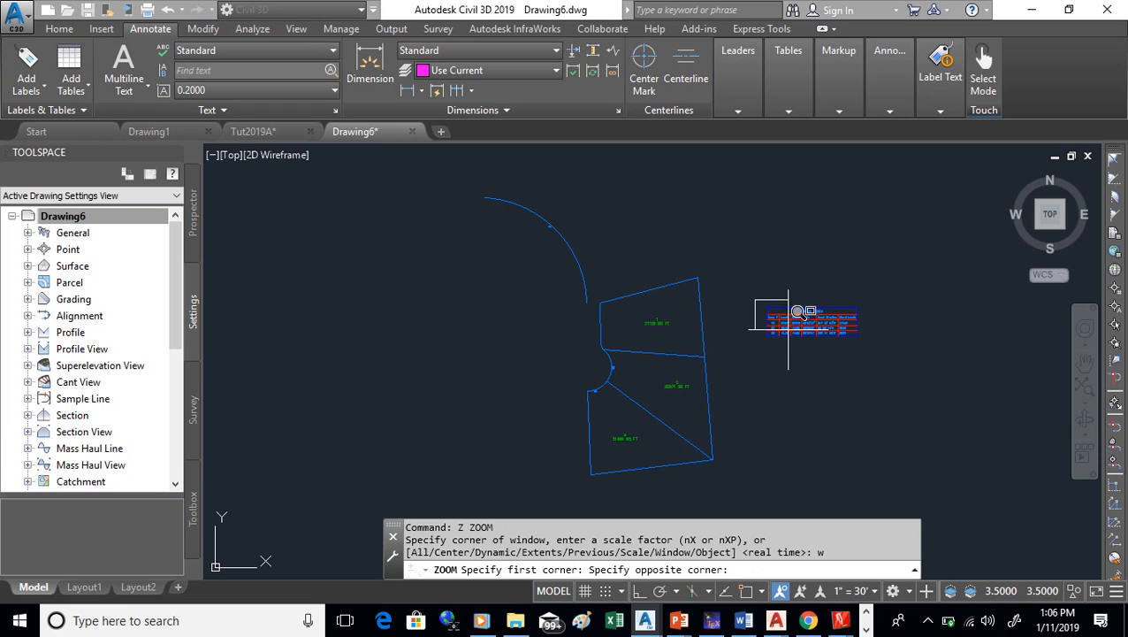
left_click(876, 376)
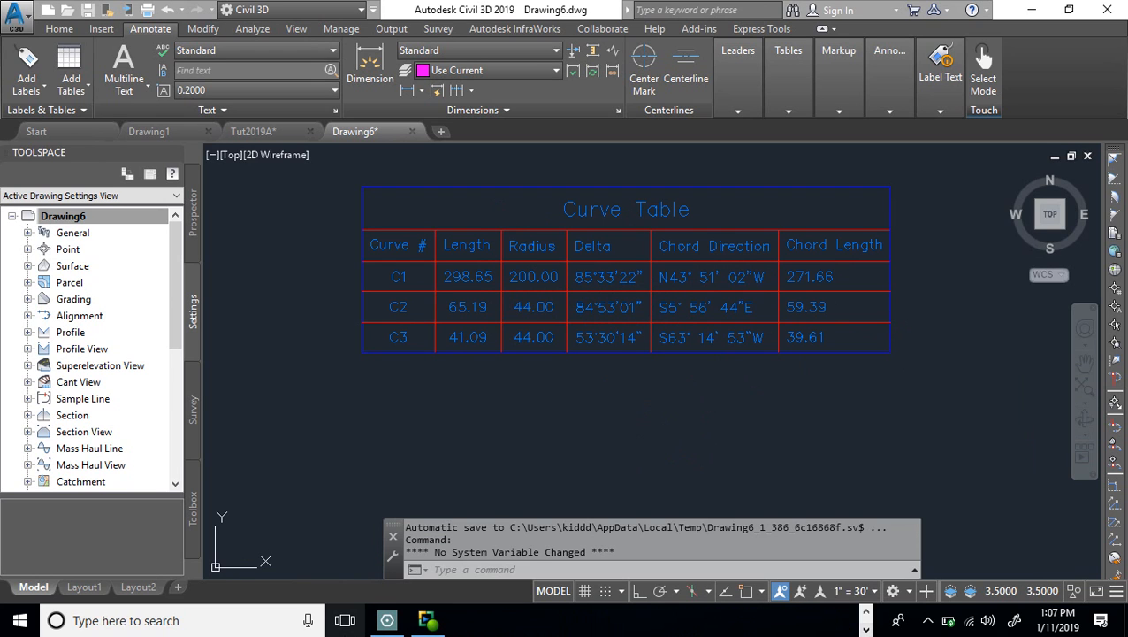
left_click(425, 621)
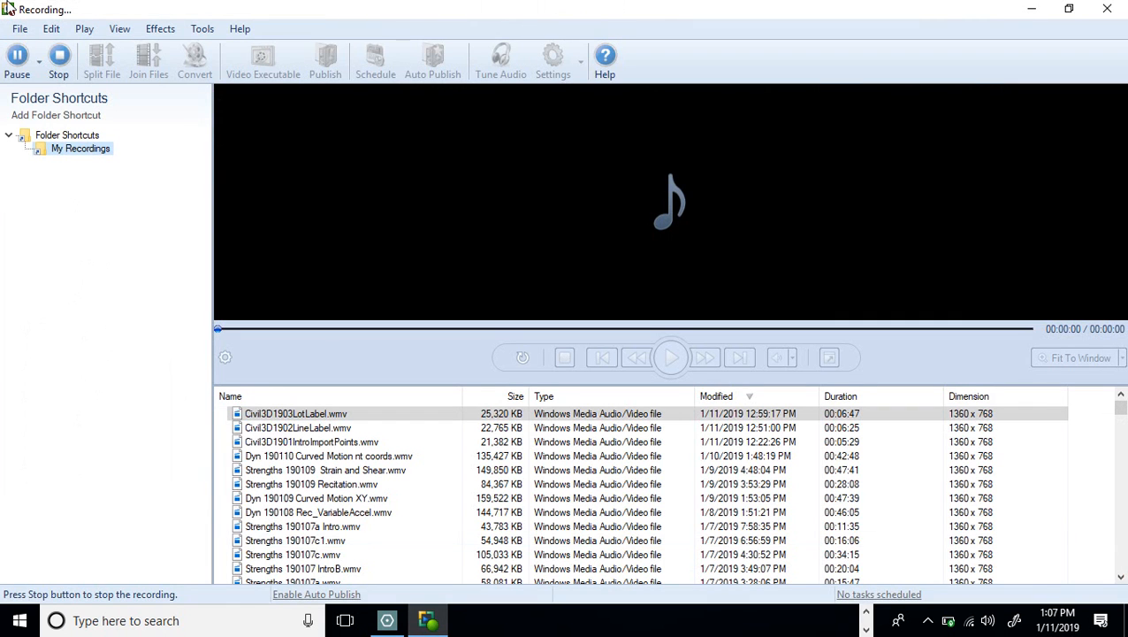